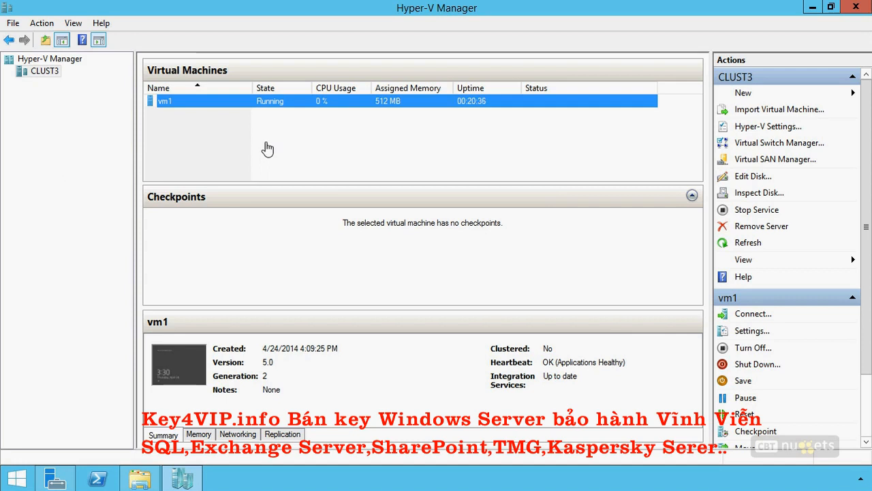
- Examine the virtual hard disk sharing option in the advanced features of vm1's hard drive, and close the settings without saving
{"action": "right_click", "coordinate": [256, 98]}
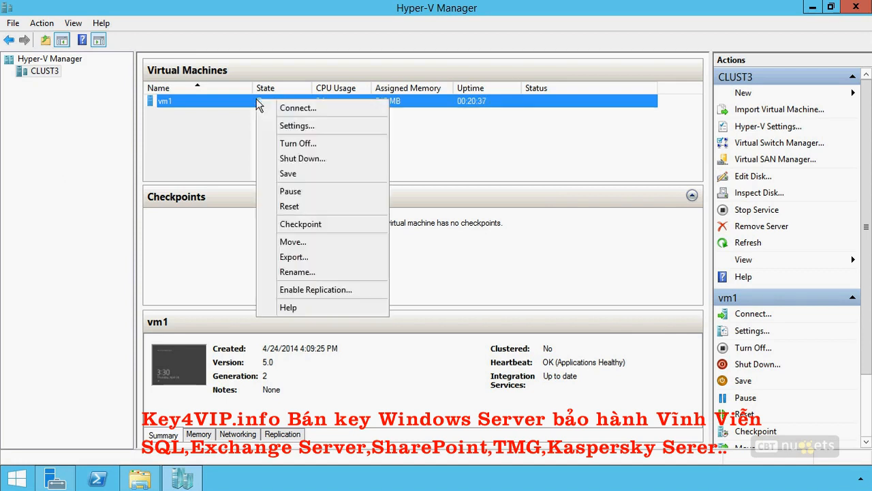
{"action": "left_click", "coordinate": [287, 126]}
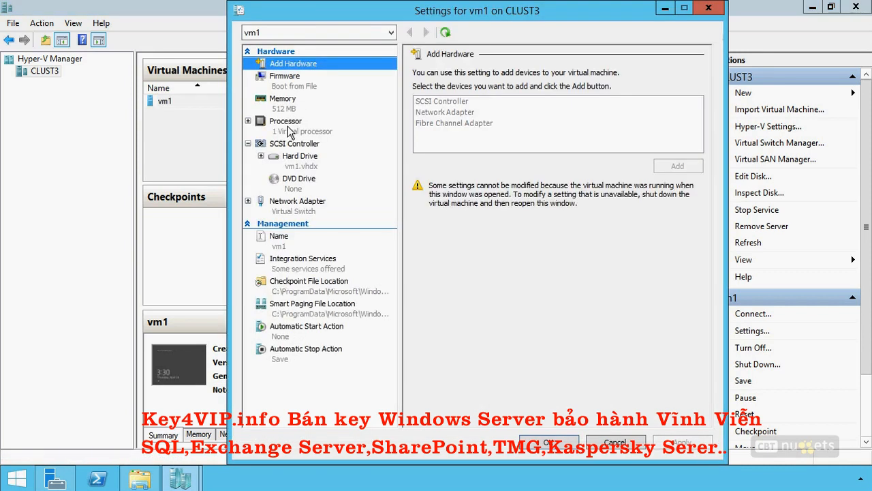
{"action": "left_click", "coordinate": [300, 156]}
{"action": "left_click", "coordinate": [261, 156]}
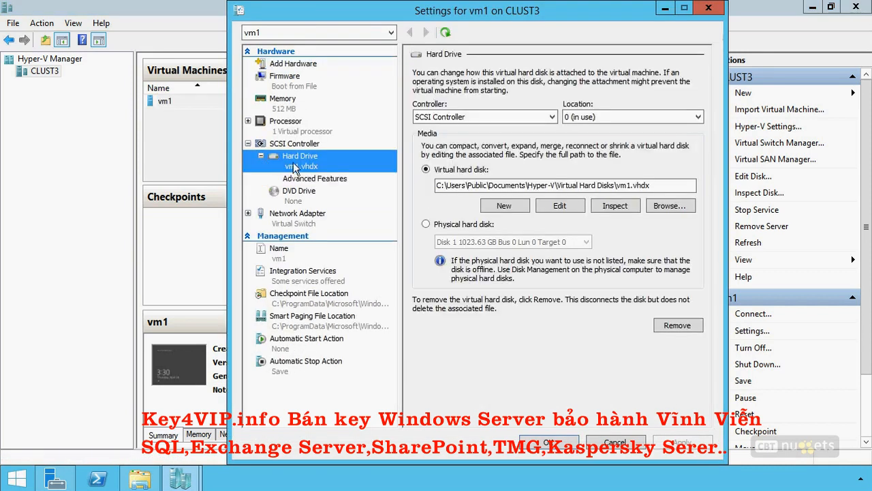
{"action": "left_click", "coordinate": [308, 179]}
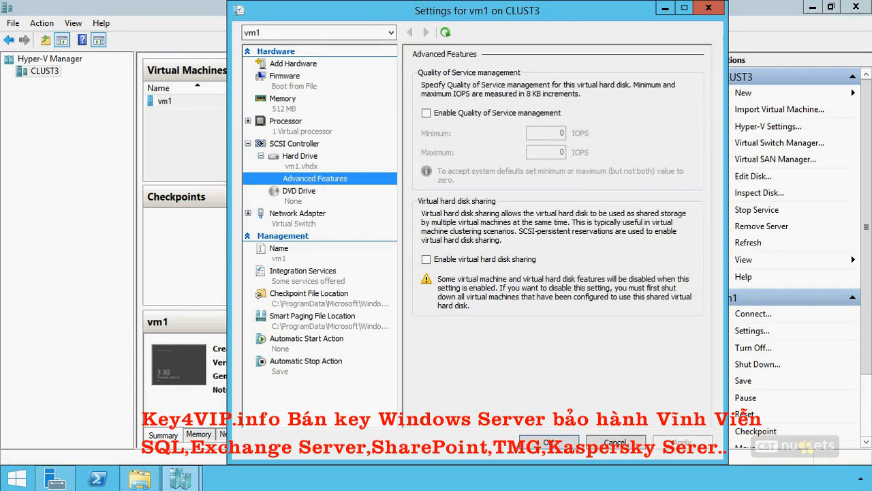
{"action": "mouse_move", "coordinate": [695, 184]}
{"action": "left_mouse_down"}
{"action": "mouse_move", "coordinate": [498, 190]}
{"action": "mouse_move", "coordinate": [406, 310]}
{"action": "mouse_move", "coordinate": [644, 336]}
{"action": "mouse_move", "coordinate": [693, 197]}
{"action": "mouse_move", "coordinate": [646, 184]}
{"action": "left_mouse_up"}
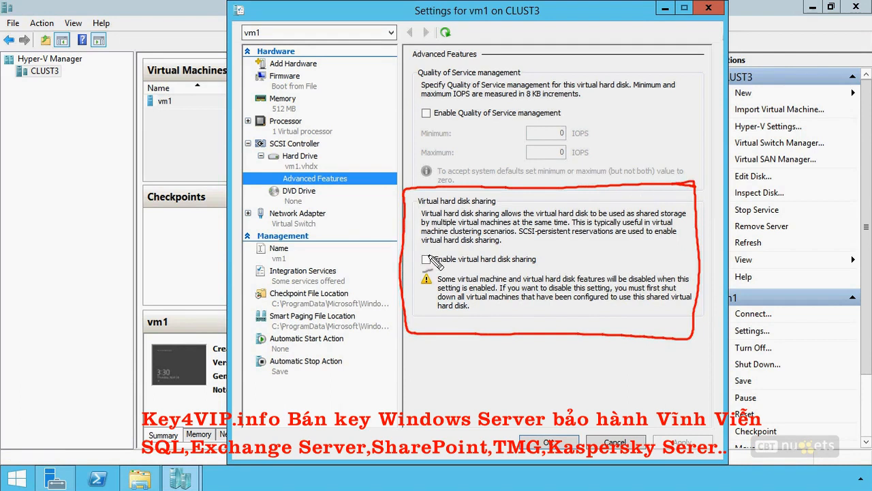
{"action": "left_click_drag", "start_coordinate": [419, 250], "coordinate": [434, 269]}
{"action": "left_click_drag", "start_coordinate": [434, 250], "coordinate": [420, 270]}
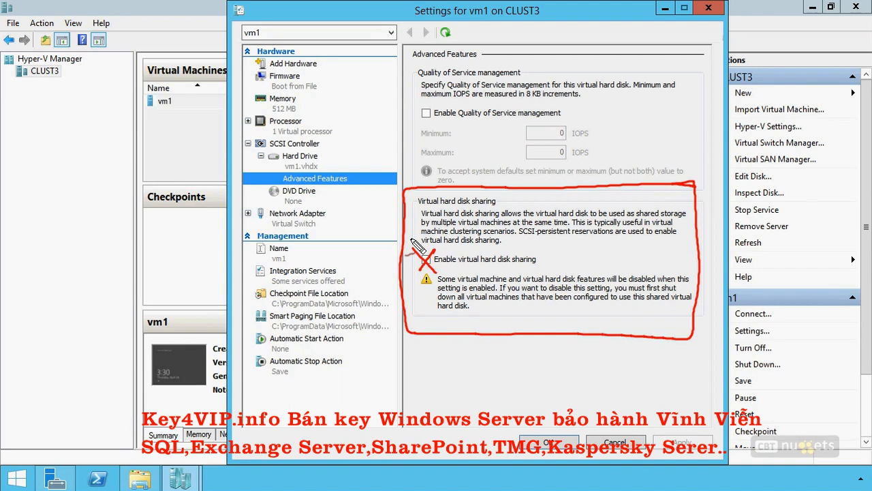
{"action": "key", "text": "Escape"}
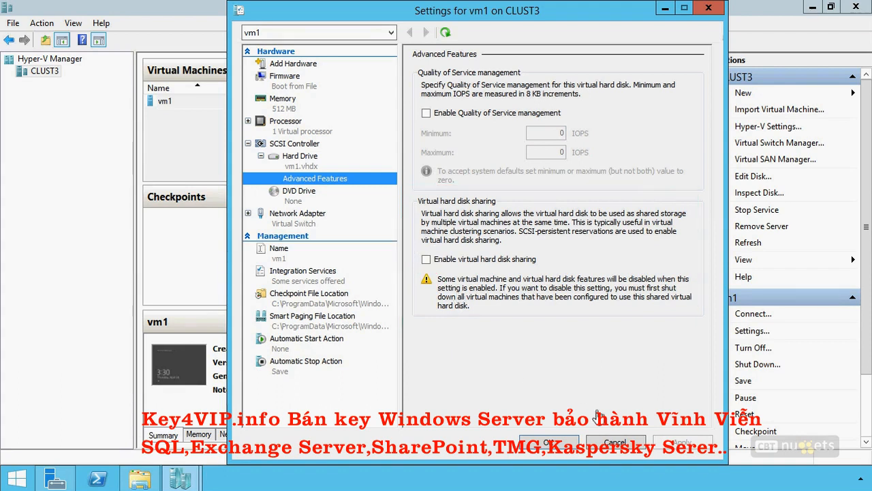
{"action": "left_click", "coordinate": [615, 443]}
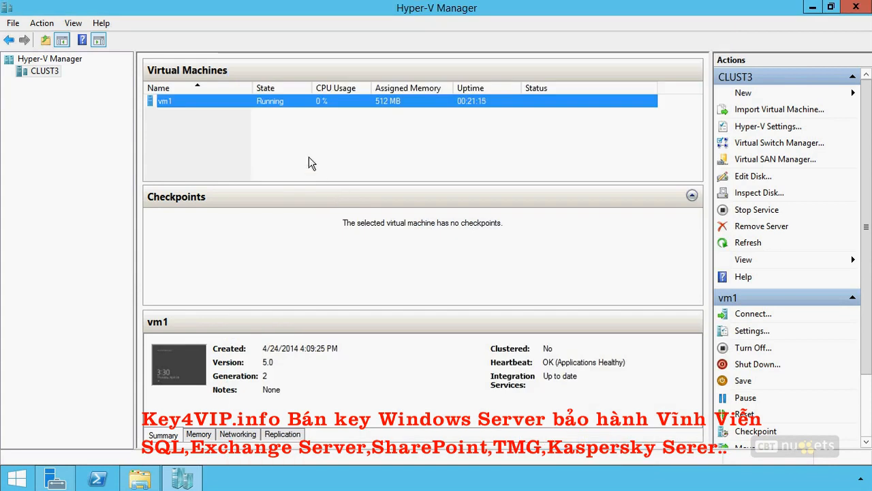
- Check the virtual hard disk file path of vm1's hard drive and cancel out of the VM settings
{"action": "right_click", "coordinate": [291, 103]}
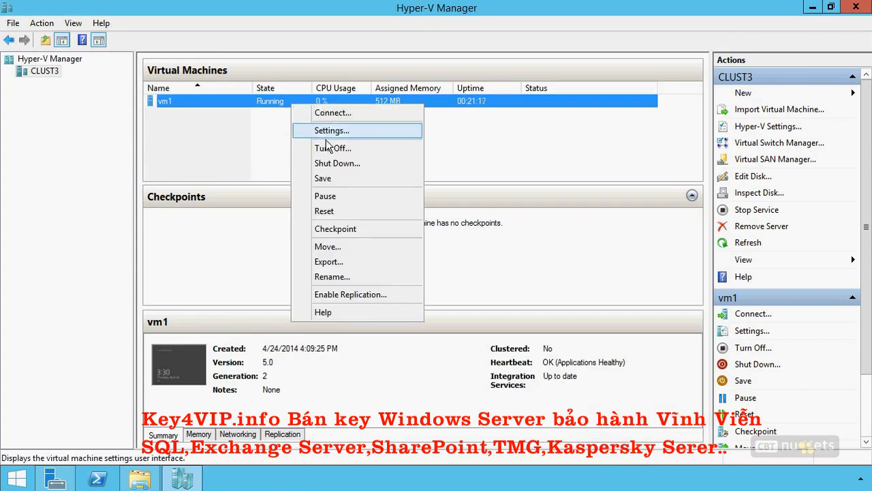
{"action": "left_click", "coordinate": [324, 130]}
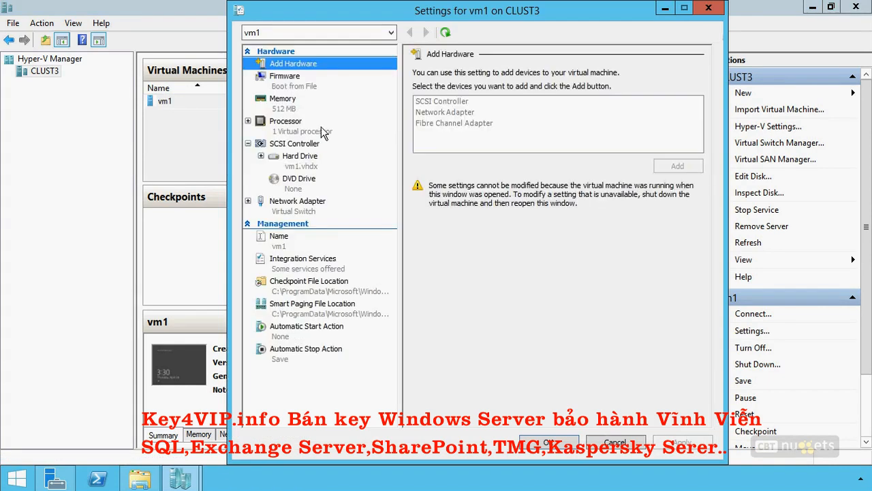
{"action": "left_click", "coordinate": [298, 166]}
{"action": "left_click_drag", "start_coordinate": [440, 185], "coordinate": [664, 177]}
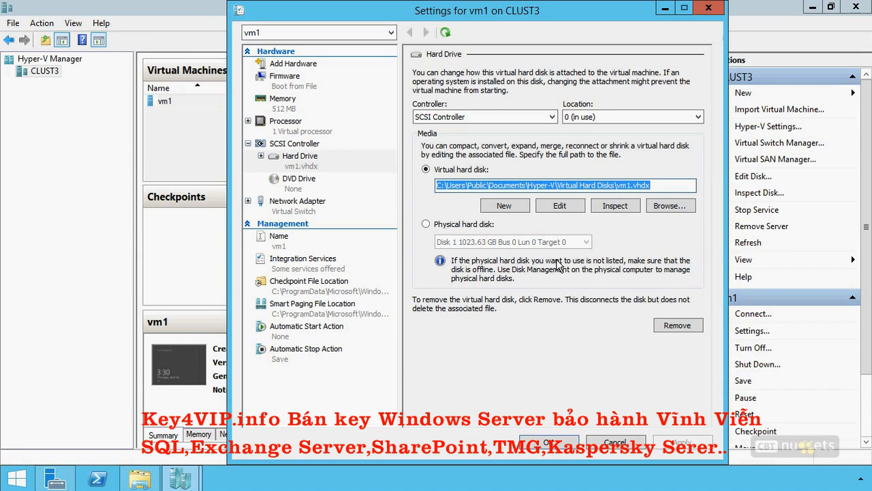
{"action": "left_click", "coordinate": [616, 446]}
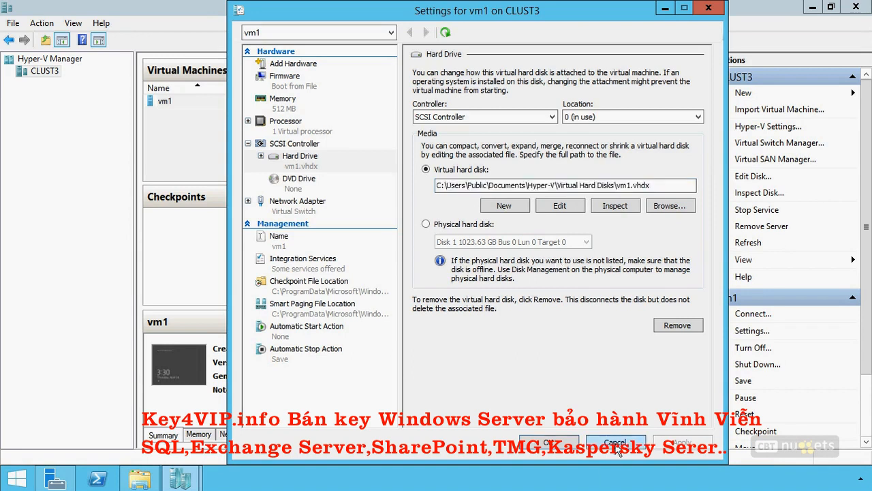
- Open the Live Migrations settings of the CLUST3 Hyper-V host and view their advanced features
{"action": "left_click", "coordinate": [47, 72]}
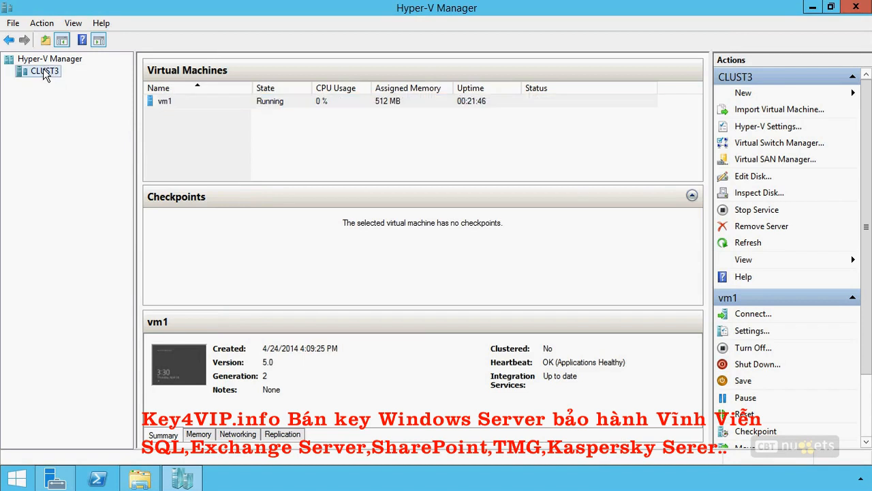
{"action": "right_click", "coordinate": [45, 72]}
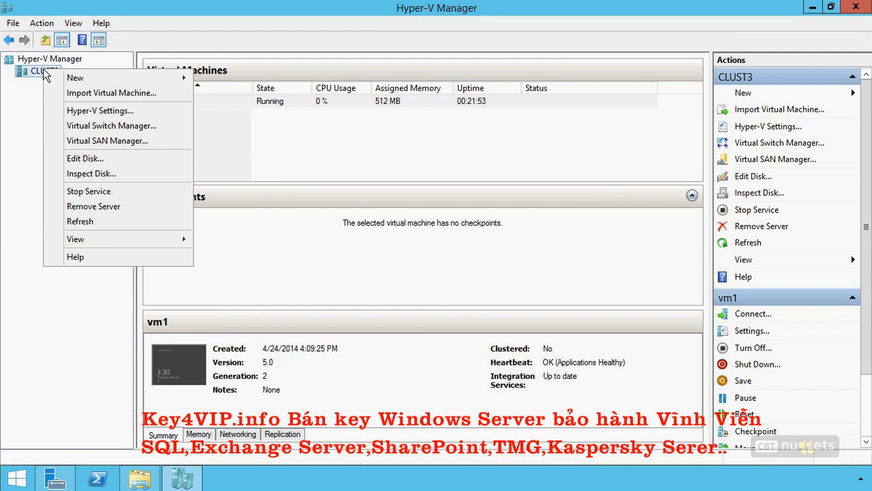
{"action": "left_click", "coordinate": [90, 111]}
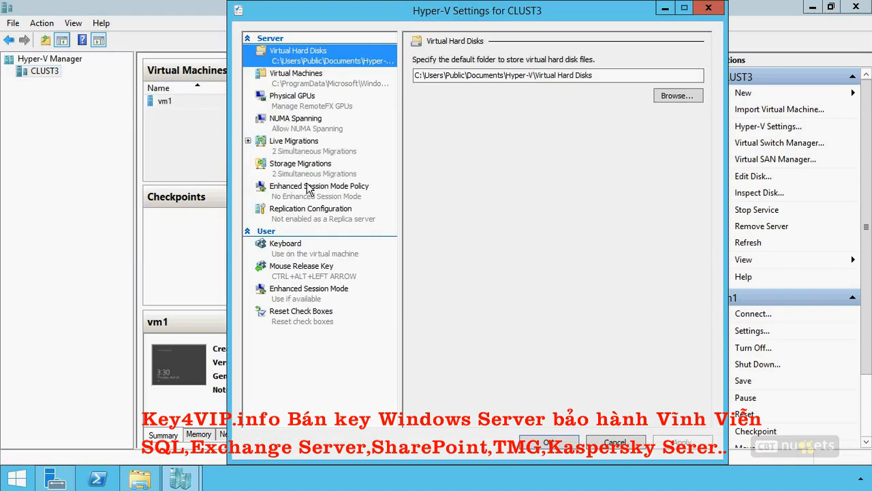
{"action": "left_click", "coordinate": [249, 142]}
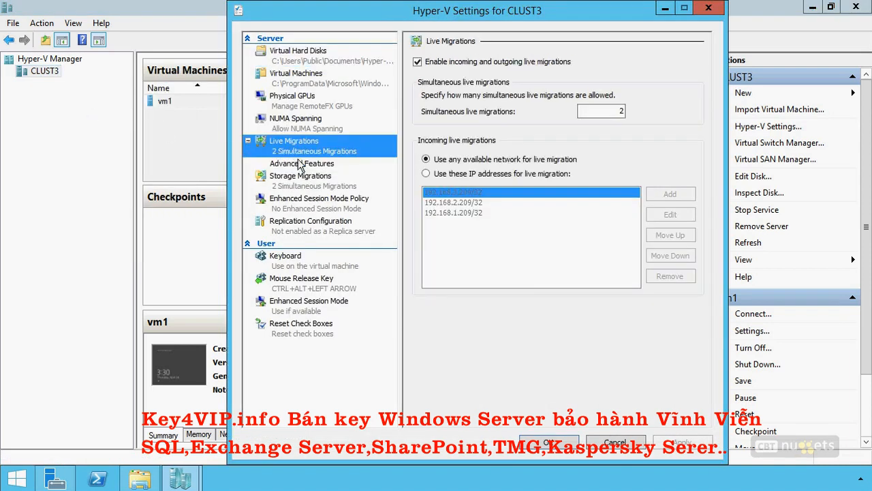
{"action": "left_click", "coordinate": [304, 164]}
{"action": "left_click", "coordinate": [300, 147]}
{"action": "left_click", "coordinate": [281, 165]}
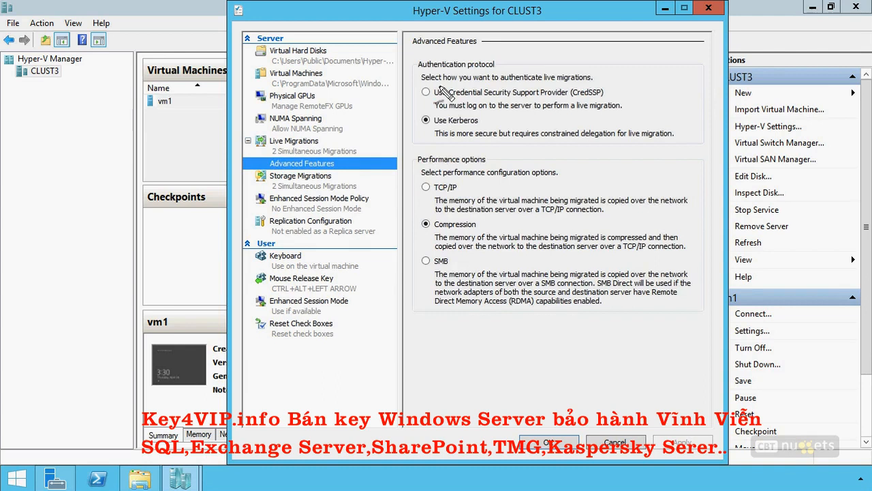
- Compare the CredSSP and Kerberos live migration authentication options, and leave the Hyper-V settings without saving
{"action": "left_click_drag", "start_coordinate": [410, 94], "coordinate": [416, 80]}
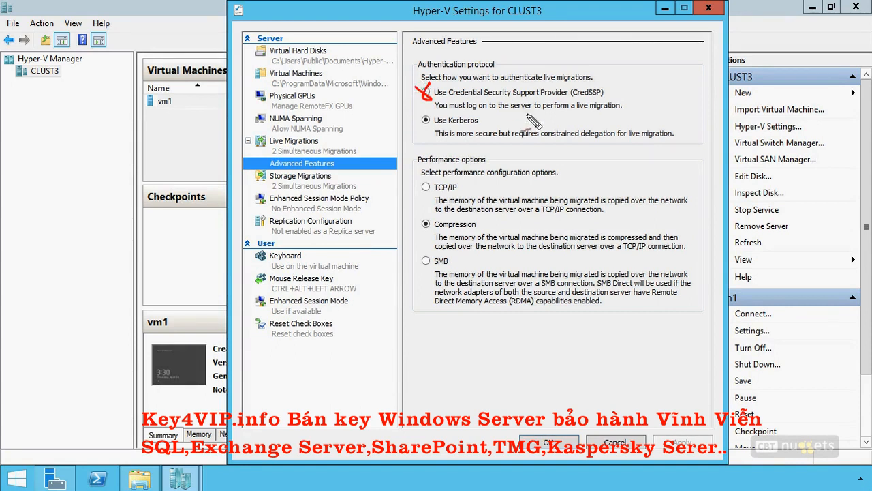
{"action": "left_click_drag", "start_coordinate": [524, 114], "coordinate": [469, 113]}
{"action": "mouse_move", "coordinate": [440, 116]}
{"action": "left_mouse_down"}
{"action": "mouse_move", "coordinate": [411, 121]}
{"action": "mouse_move", "coordinate": [427, 122]}
{"action": "mouse_move", "coordinate": [417, 110]}
{"action": "left_mouse_up"}
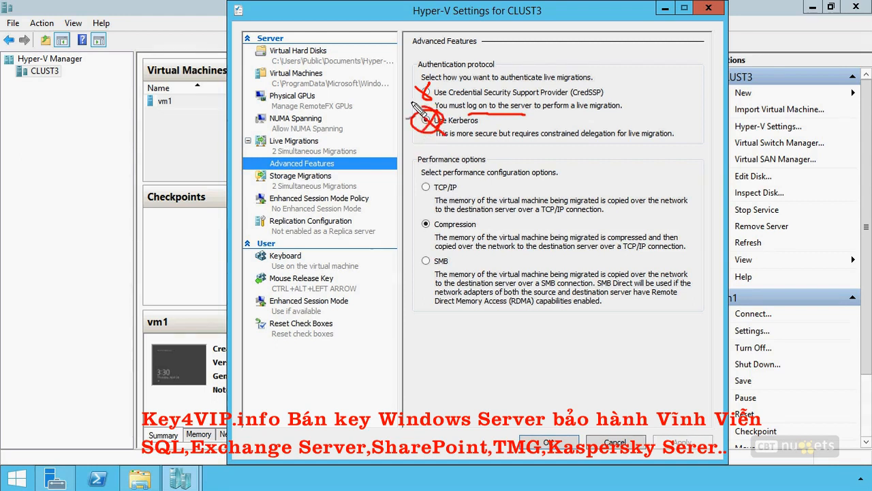
{"action": "left_click_drag", "start_coordinate": [618, 143], "coordinate": [528, 150]}
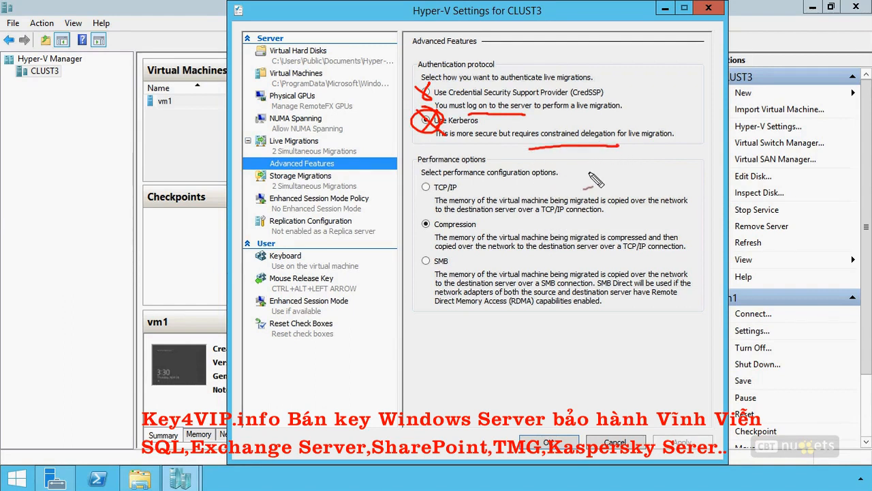
{"action": "key", "text": "Escape"}
{"action": "left_click", "coordinate": [615, 442]}
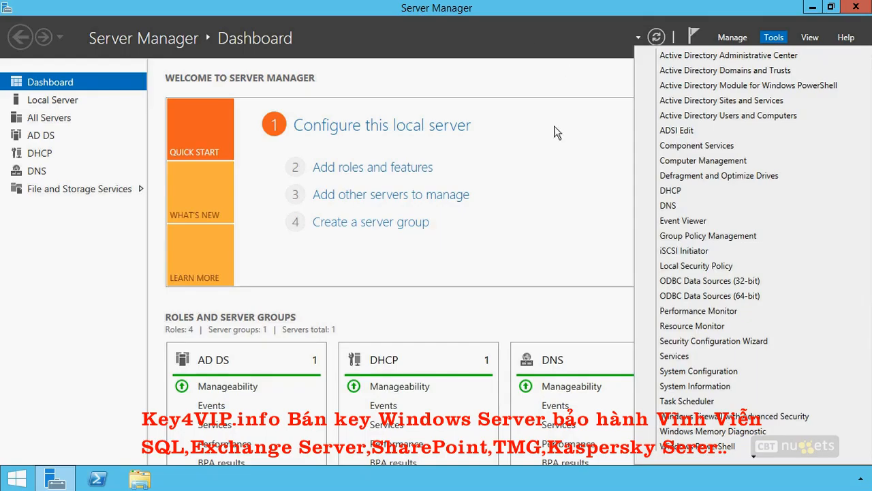
- Switch to Active Directory Users and Computers and select the CLUST1 computer account in the Computers container
{"action": "left_click", "coordinate": [725, 121]}
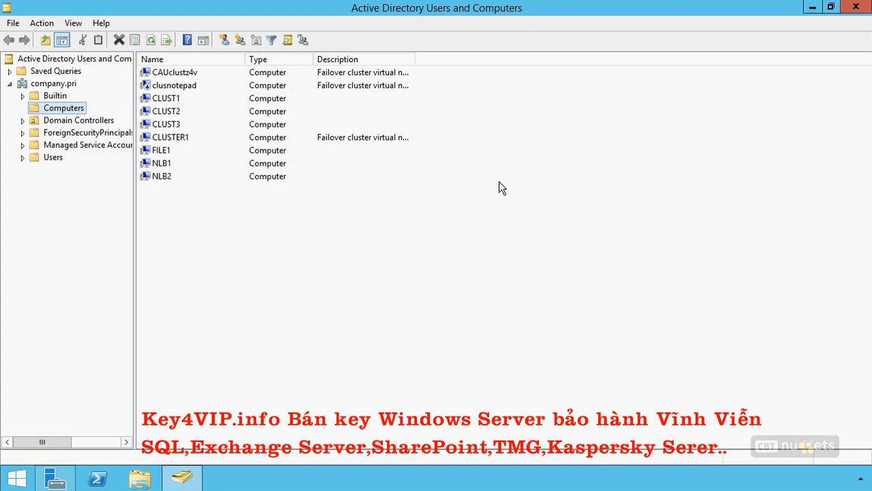
{"action": "left_click", "coordinate": [173, 111]}
{"action": "left_click", "coordinate": [174, 125]}
{"action": "left_click", "coordinate": [169, 98]}
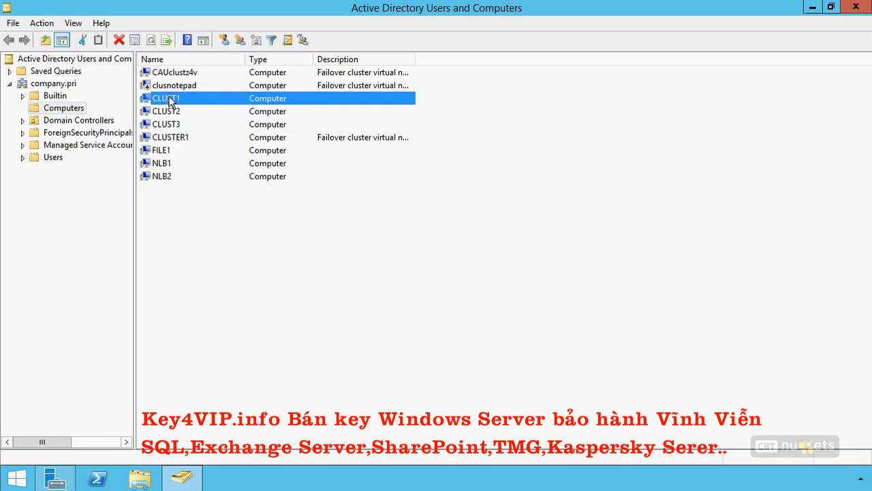
- Set CLUST1 to be trusted for delegation to specified services only, using any authentication protocol
{"action": "right_click", "coordinate": [170, 98]}
{"action": "left_click", "coordinate": [222, 233]}
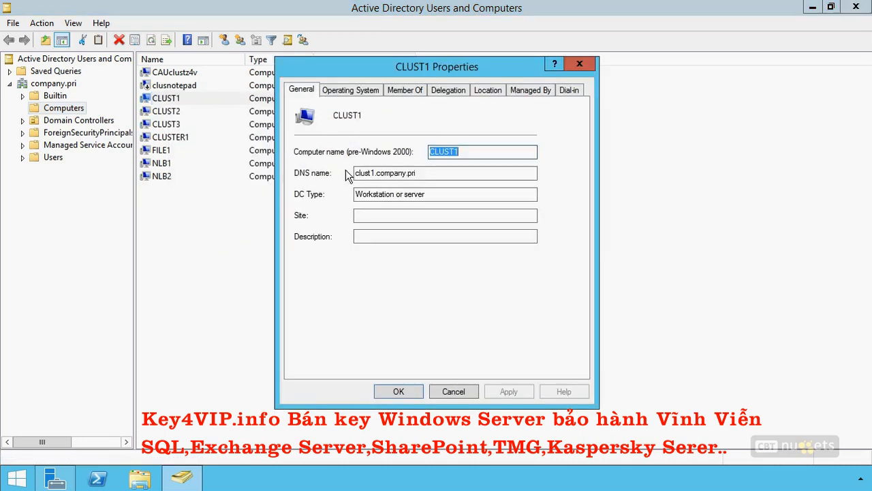
{"action": "left_click", "coordinate": [445, 93]}
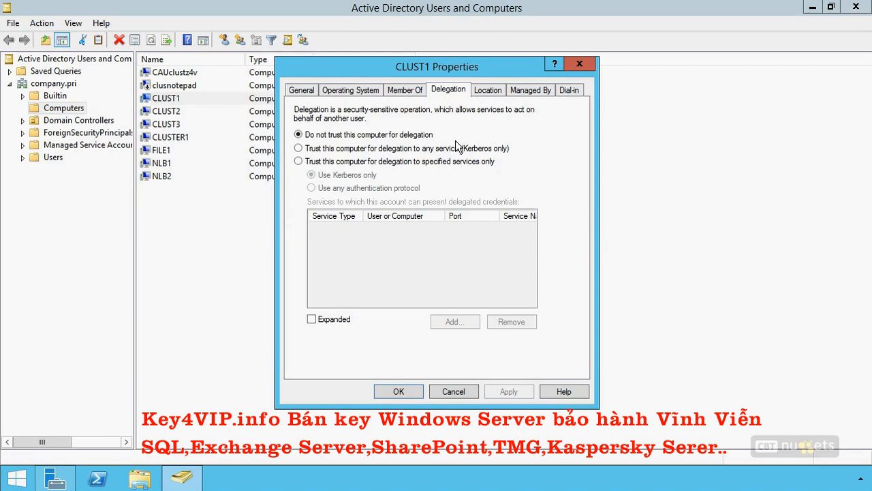
{"action": "left_click", "coordinate": [327, 163]}
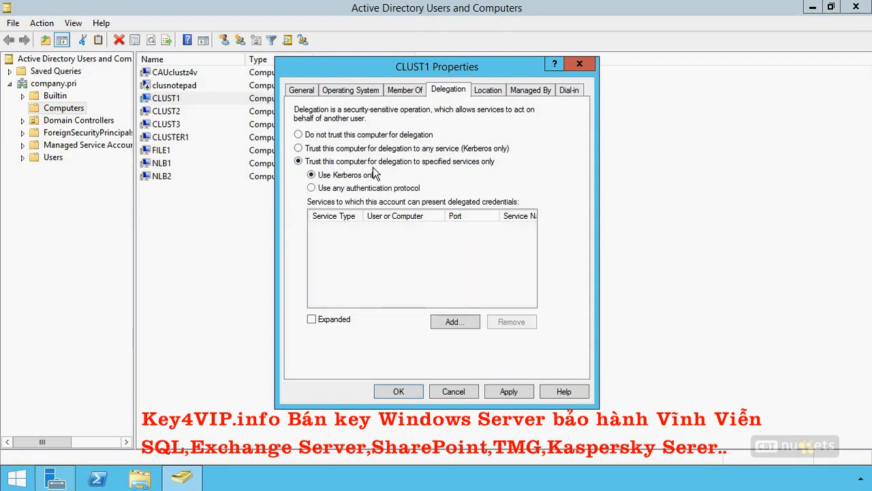
{"action": "left_click", "coordinate": [321, 189]}
- Add the Microsoft Virtual System Migration service of clust2 to the services CLUST1 can present delegated credentials to
{"action": "left_click", "coordinate": [452, 325]}
{"action": "left_click", "coordinate": [490, 144]}
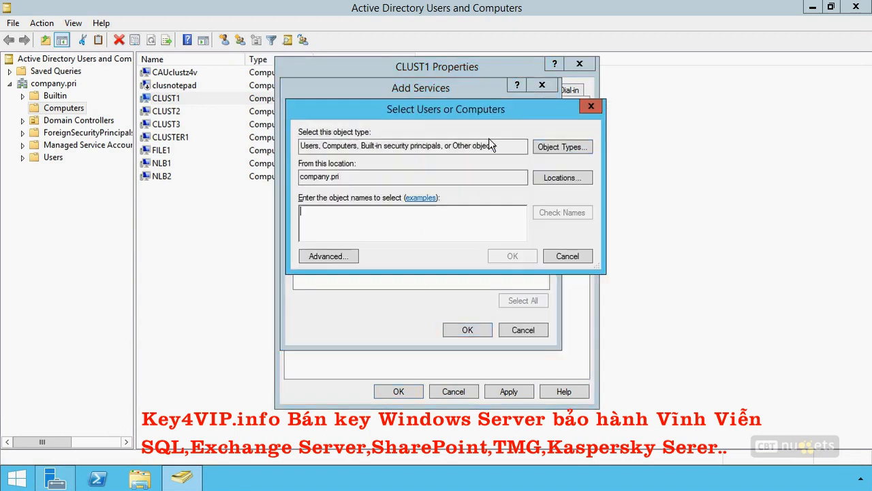
{"action": "type", "text": "clust2"}
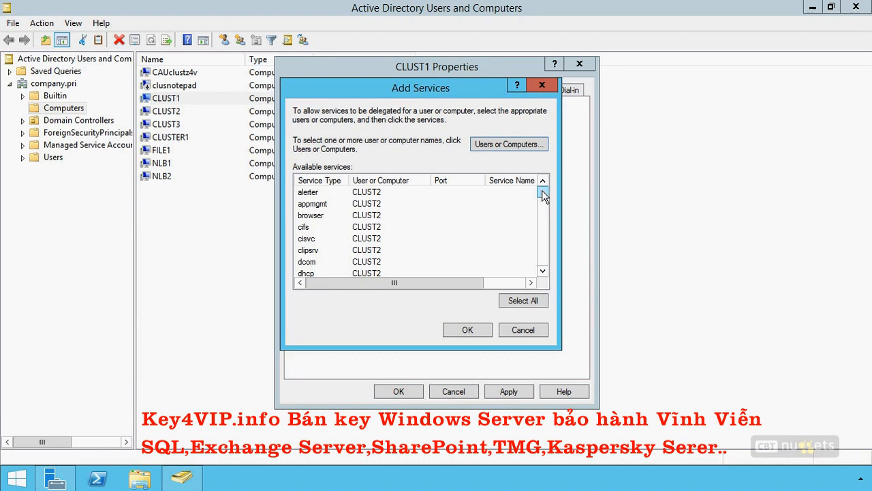
{"action": "left_click", "coordinate": [304, 232]}
{"action": "left_click_drag", "start_coordinate": [543, 191], "coordinate": [547, 218]}
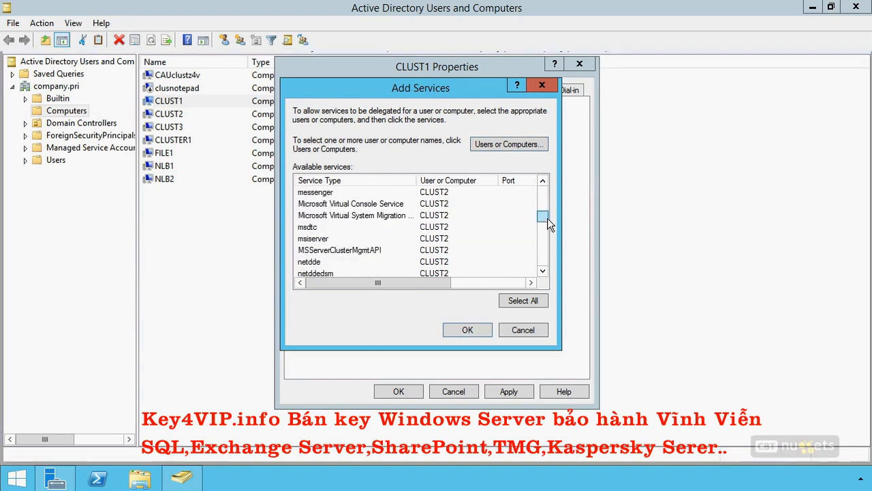
{"action": "left_click", "coordinate": [377, 215]}
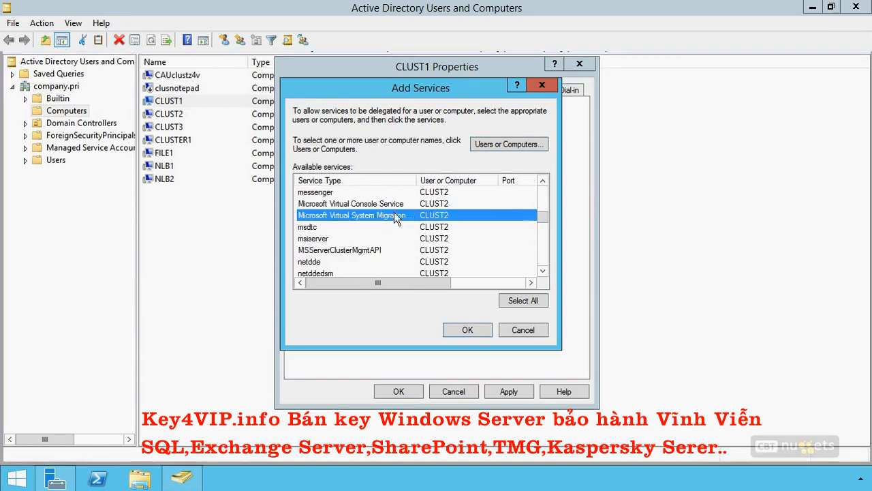
{"action": "left_click", "coordinate": [468, 329]}
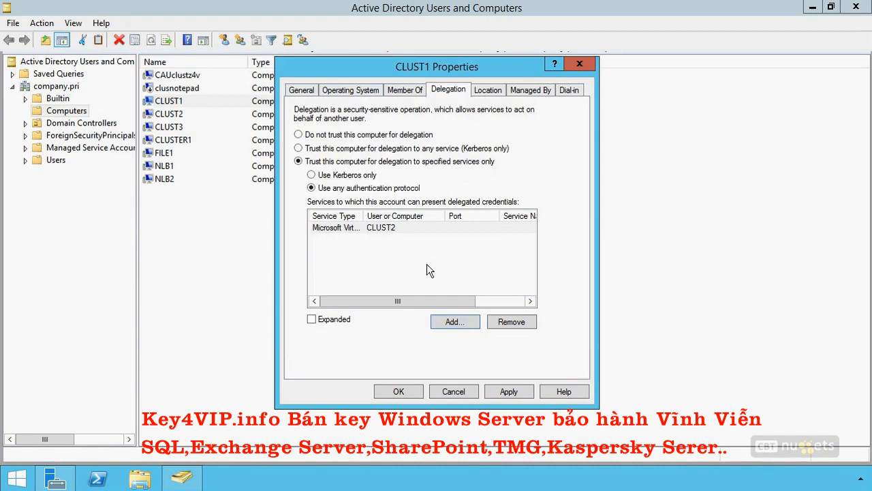
- Add the cifs service of clust2 to CLUST1's delegated services
{"action": "left_click", "coordinate": [454, 320]}
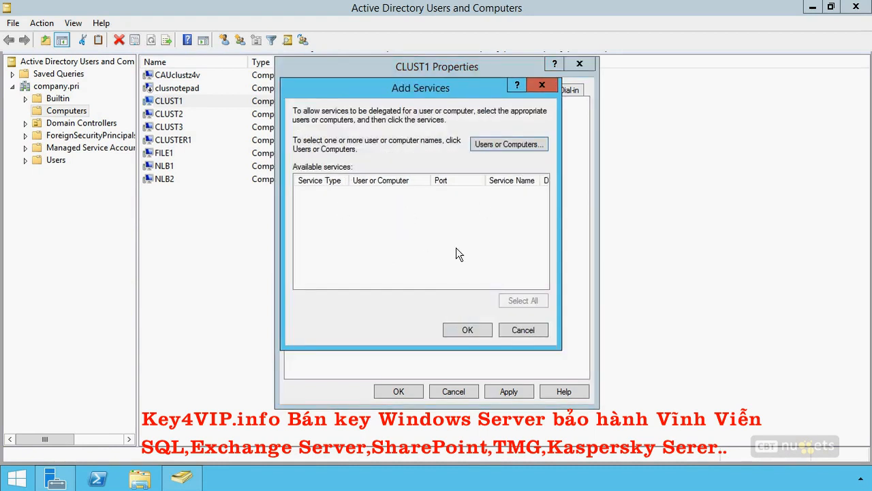
{"action": "left_click", "coordinate": [502, 145]}
{"action": "type", "text": "cluster"}
{"action": "key", "text": "BackSpace"}
{"action": "key", "text": "BackSpace"}
{"action": "type", "text": "2"}
{"action": "key", "text": "Return"}
{"action": "left_click", "coordinate": [341, 226]}
{"action": "left_click", "coordinate": [456, 329]}
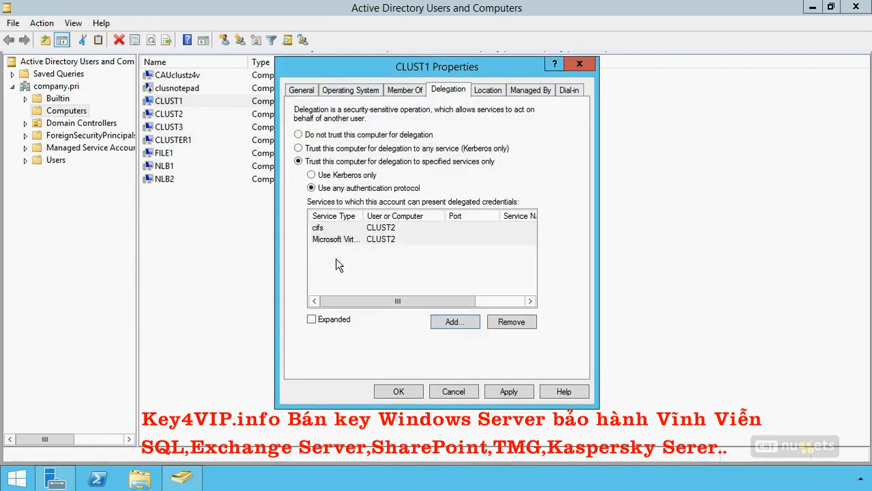
- Add the cifs and Microsoft Virtual System Migration services of clust3 to CLUST1's delegated services and save the account's properties
{"action": "left_click", "coordinate": [457, 323]}
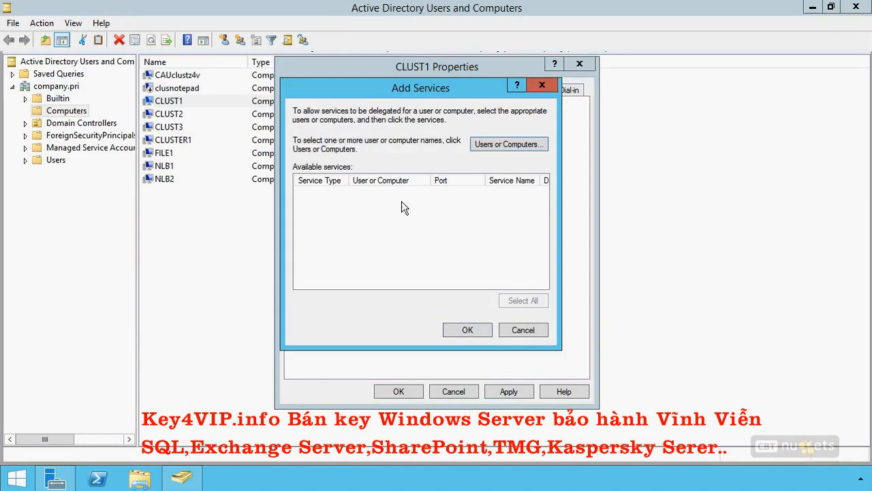
{"action": "left_click", "coordinate": [493, 147]}
{"action": "type", "text": "clust3"}
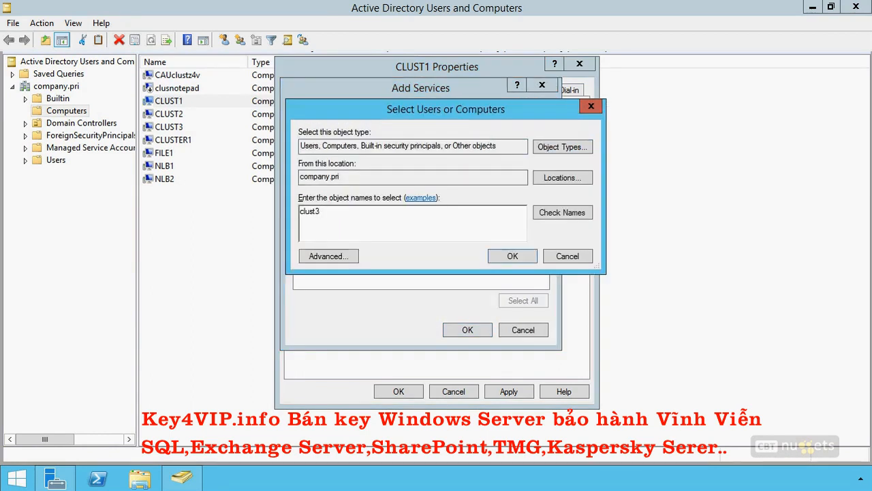
{"action": "left_click", "coordinate": [512, 256]}
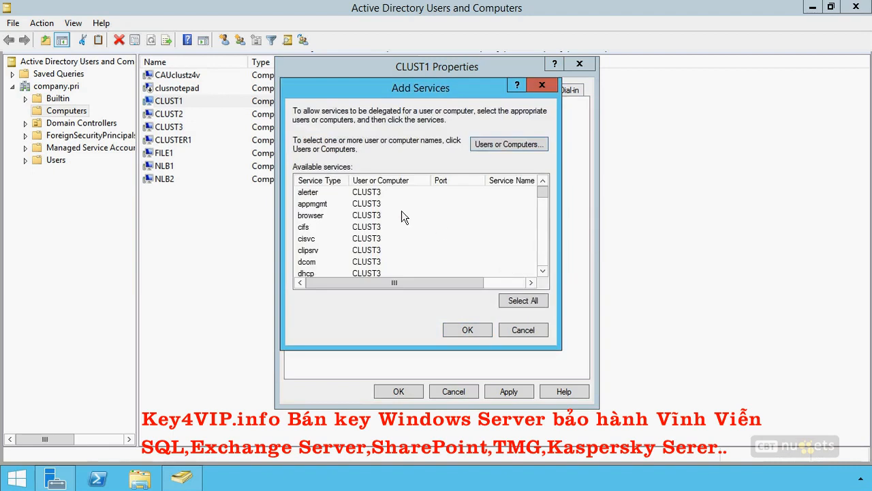
{"action": "left_click", "coordinate": [305, 229]}
{"action": "left_click_drag", "start_coordinate": [352, 180], "coordinate": [419, 179]}
{"action": "left_click_drag", "start_coordinate": [543, 186], "coordinate": [544, 214]}
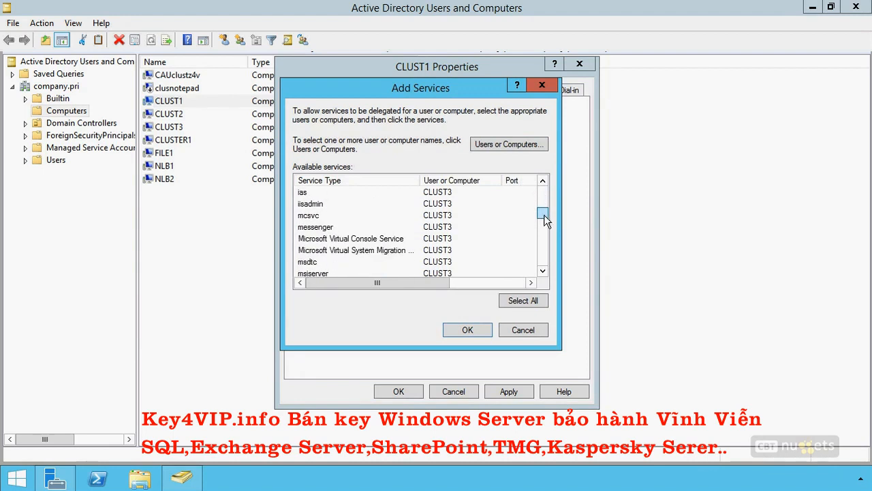
{"action": "left_click", "coordinate": [390, 252]}
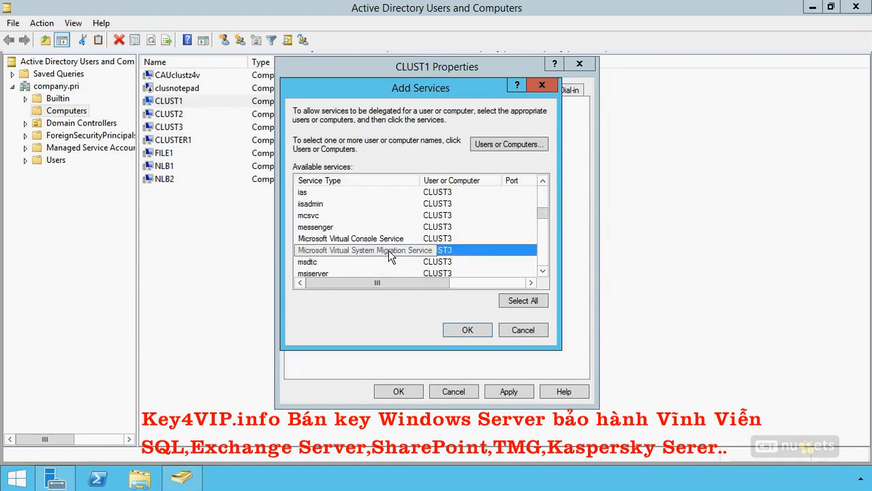
{"action": "left_click", "coordinate": [457, 332]}
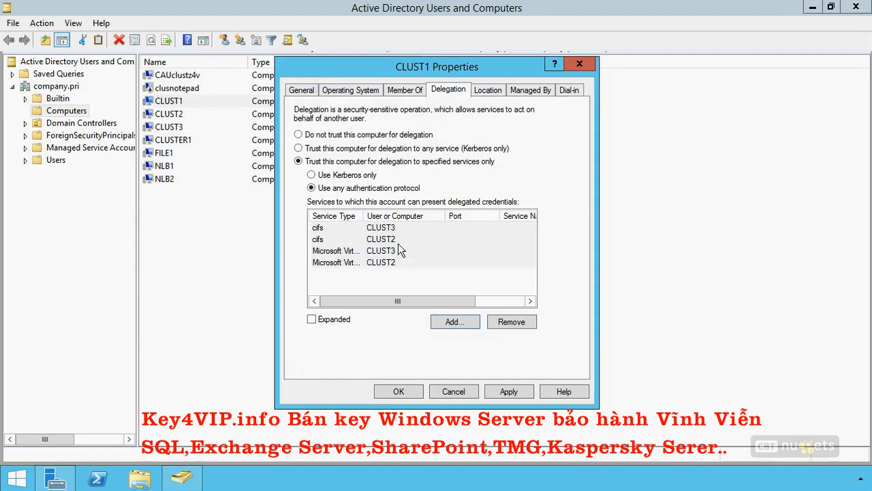
{"action": "left_click", "coordinate": [388, 386]}
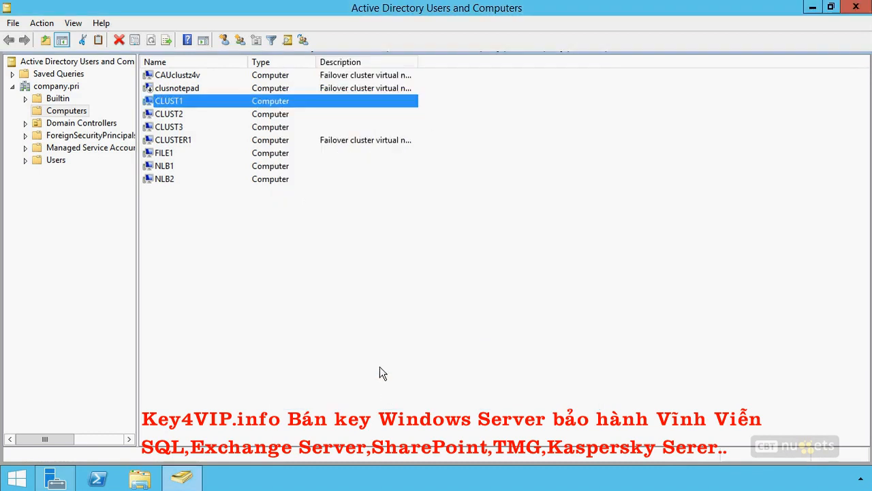
- Set the CLUST2 computer account to be trusted for delegation to specified services only, using any authentication protocol
{"action": "double_click", "coordinate": [169, 116]}
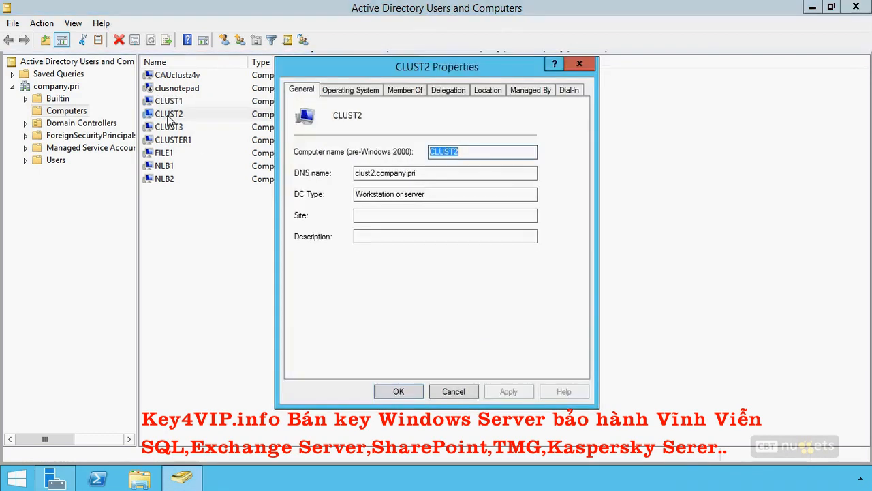
{"action": "left_click", "coordinate": [448, 90]}
{"action": "left_click", "coordinate": [369, 150]}
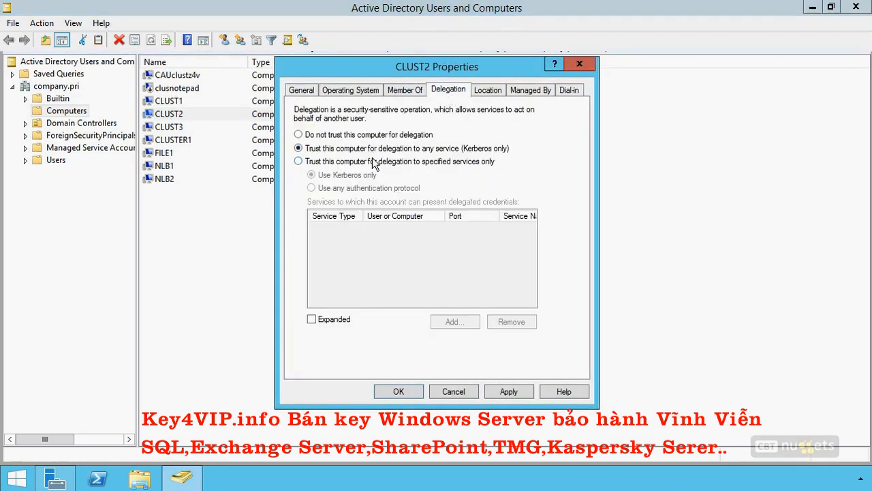
{"action": "left_click", "coordinate": [373, 161]}
{"action": "left_click", "coordinate": [355, 193]}
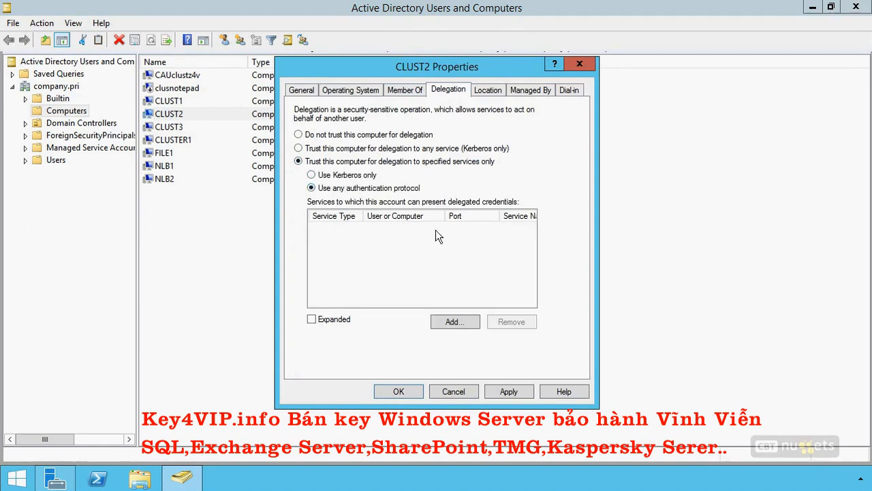
- Add the cifs and Microsoft Virtual System Migration services of clust1 to the services CLUST2 can present delegated credentials to
{"action": "left_click", "coordinate": [443, 321]}
{"action": "left_click", "coordinate": [518, 144]}
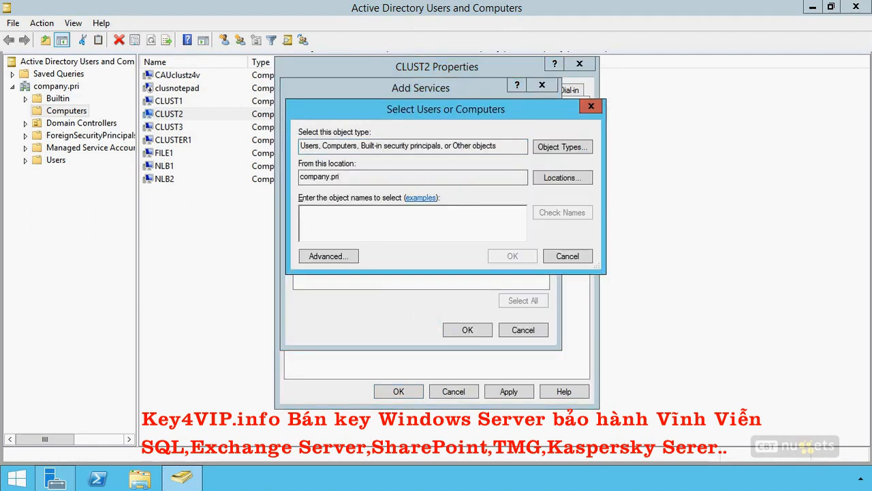
{"action": "type", "text": "clust1"}
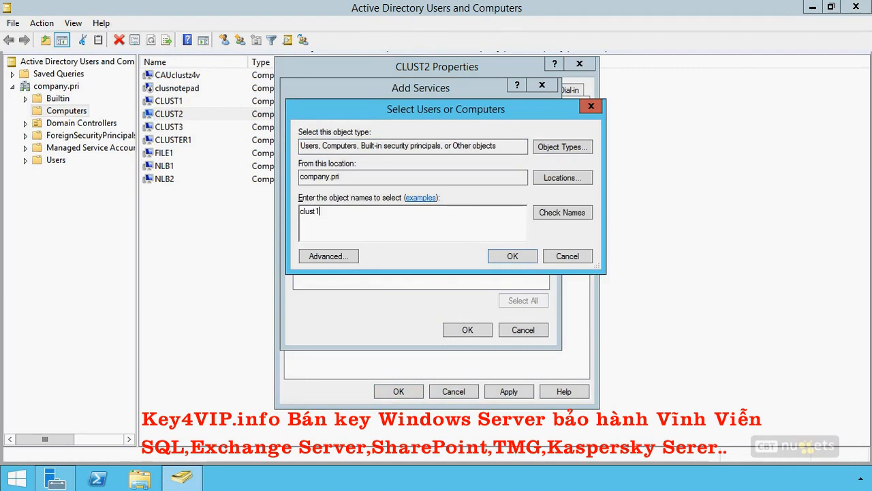
{"action": "left_click", "coordinate": [495, 258]}
{"action": "left_click", "coordinate": [307, 227]}
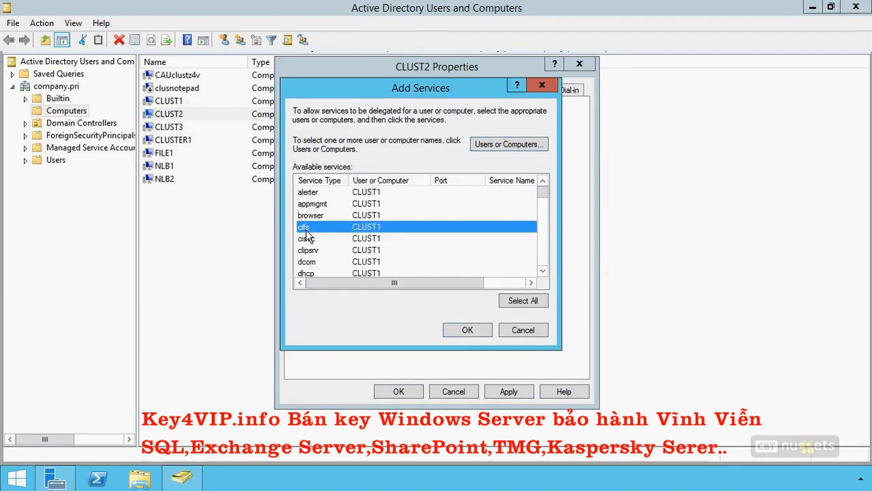
{"action": "left_click_drag", "start_coordinate": [543, 194], "coordinate": [544, 215]}
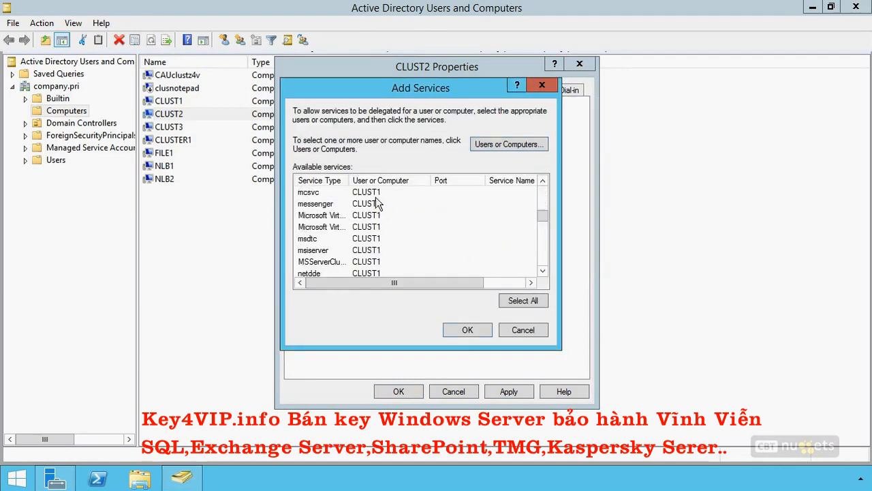
{"action": "left_click_drag", "start_coordinate": [440, 185], "coordinate": [438, 185]}
{"action": "left_click", "coordinate": [389, 227]}
{"action": "left_click", "coordinate": [466, 330]}
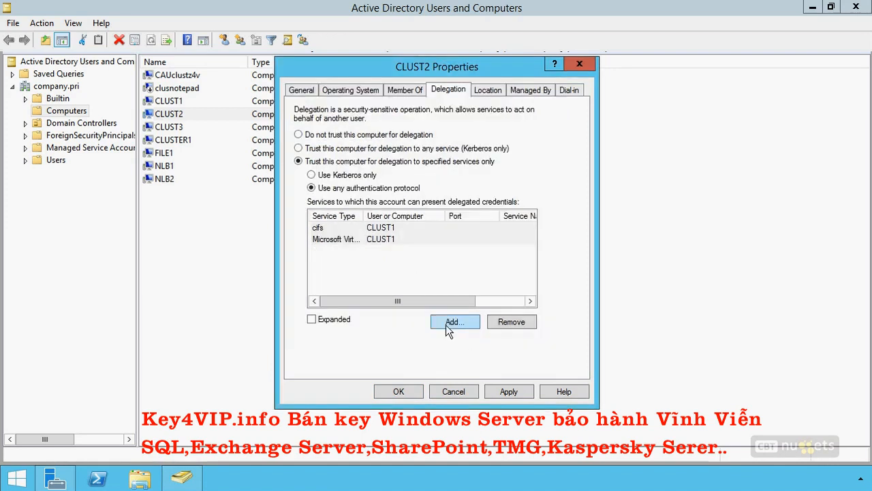
{"action": "left_click", "coordinate": [448, 326]}
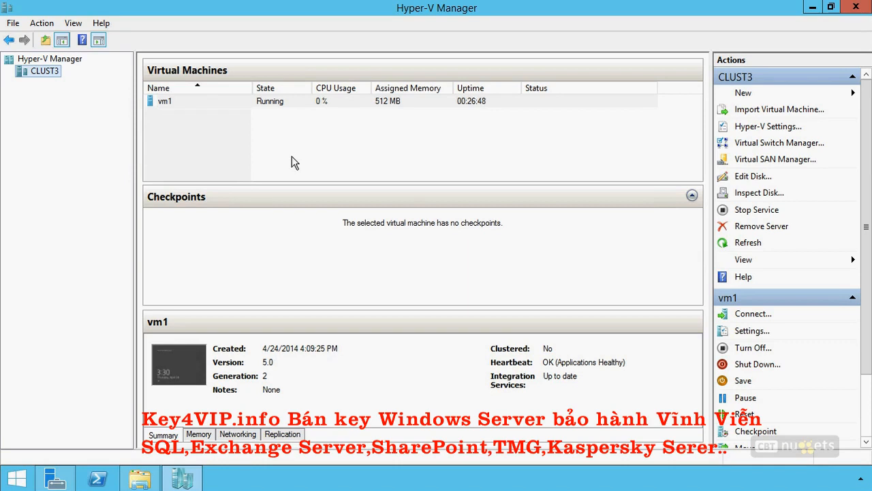
- Examine the options for moving the virtual machine vm1 to clust2 in Hyper-V Manager, without carrying out the move
{"action": "right_click", "coordinate": [278, 101]}
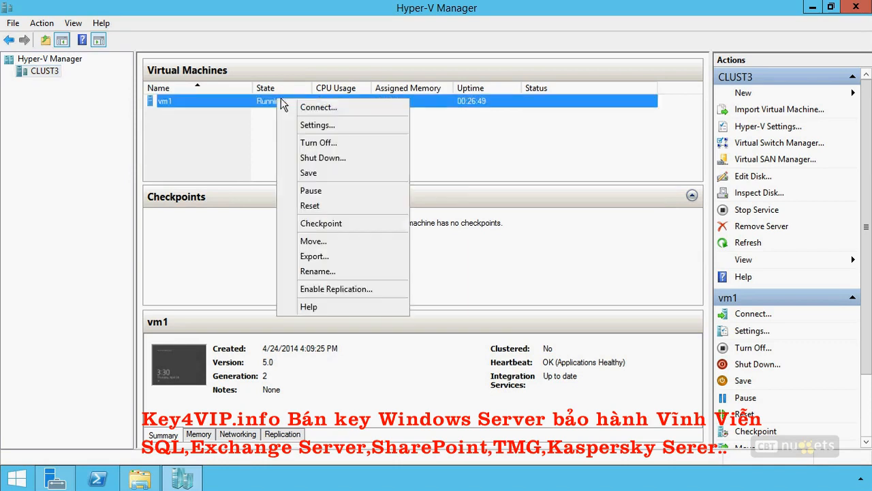
{"action": "left_click", "coordinate": [305, 246]}
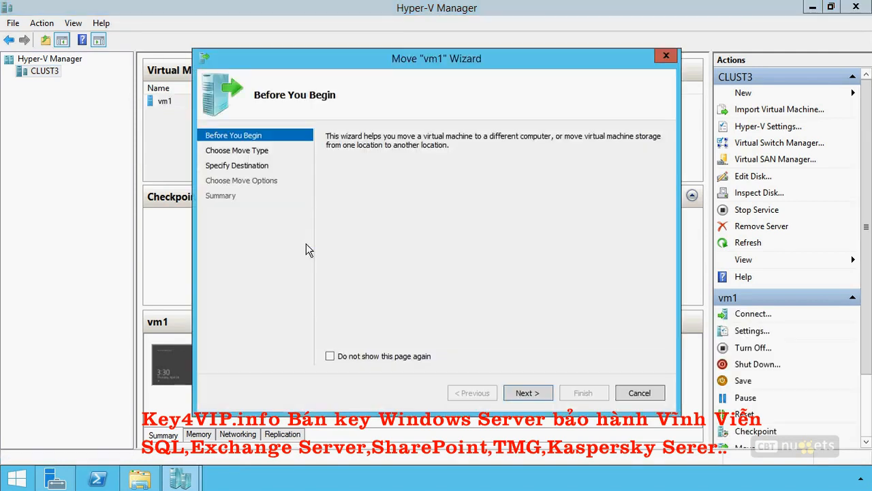
{"action": "left_click", "coordinate": [543, 394]}
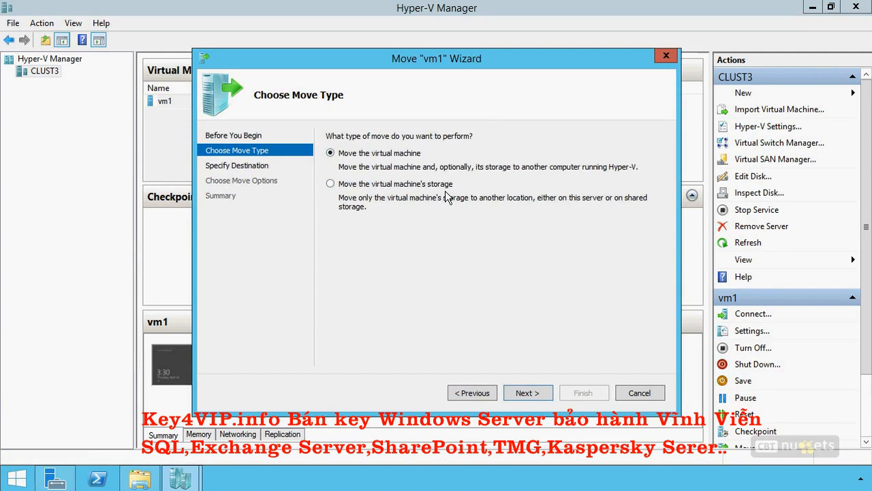
{"action": "left_click", "coordinate": [516, 391]}
{"action": "left_click", "coordinate": [637, 153]}
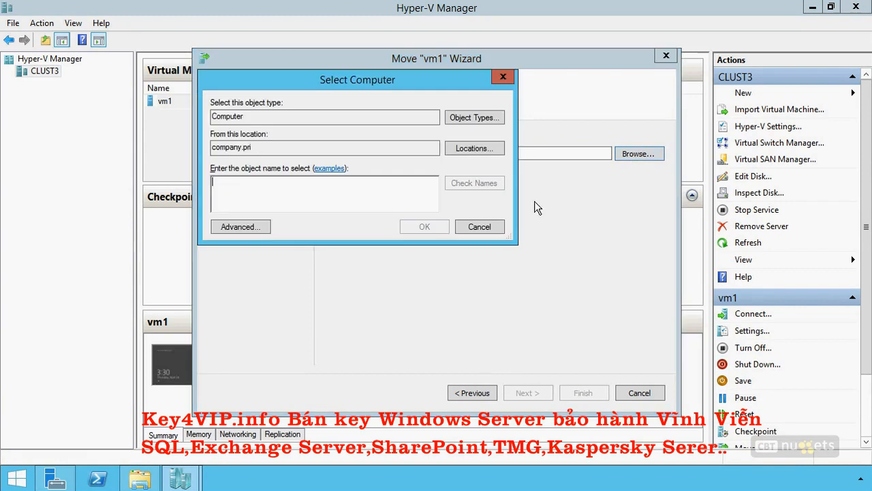
{"action": "type", "text": "clust2"}
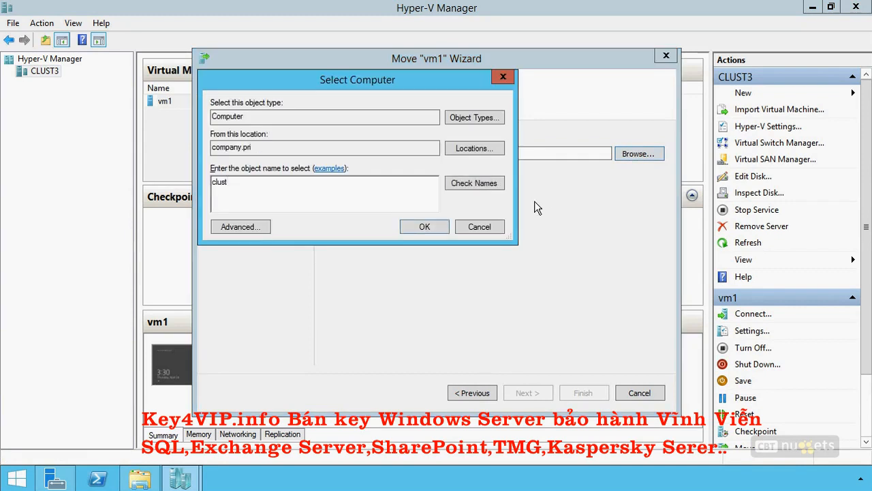
{"action": "left_click", "coordinate": [428, 221]}
{"action": "left_click", "coordinate": [530, 393]}
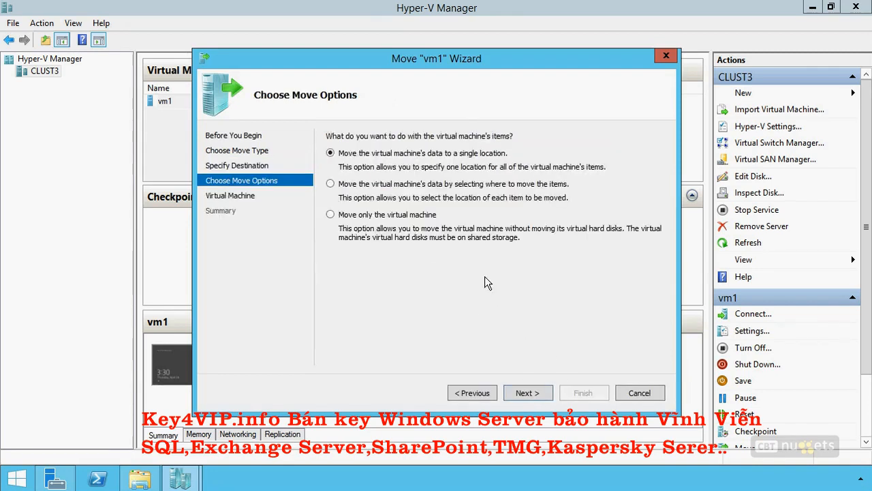
{"action": "left_click", "coordinate": [417, 216]}
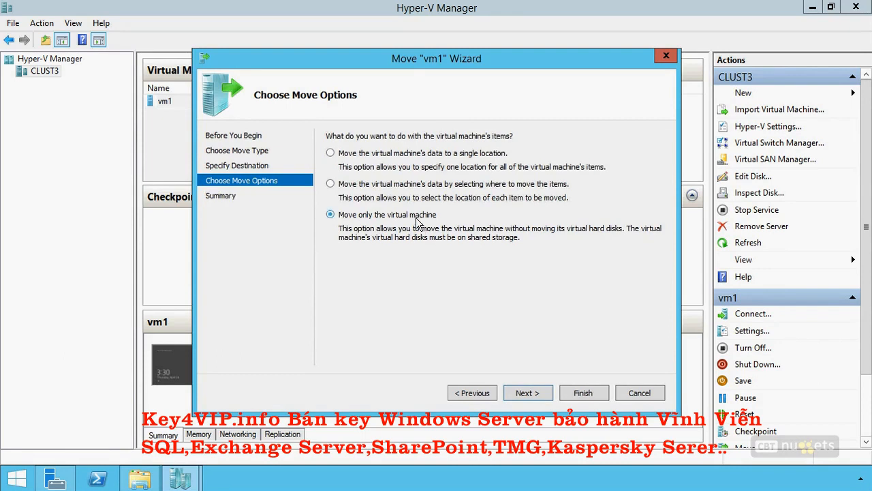
{"action": "left_click", "coordinate": [422, 154]}
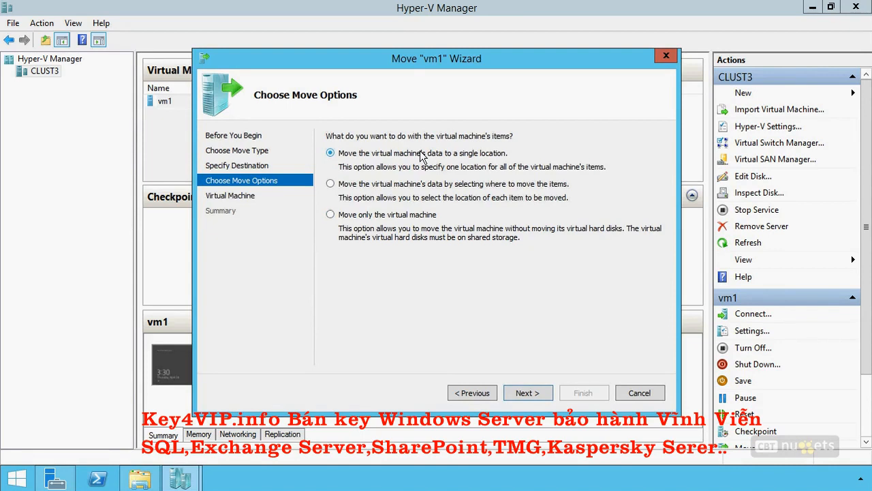
{"action": "left_click", "coordinate": [654, 393]}
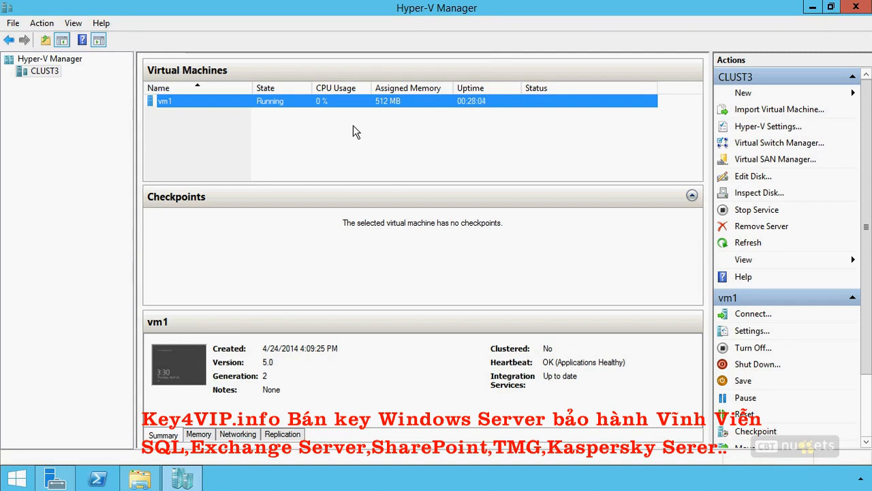
- View the export settings for vm1 and close them without exporting
{"action": "right_click", "coordinate": [313, 100]}
{"action": "left_click", "coordinate": [342, 257]}
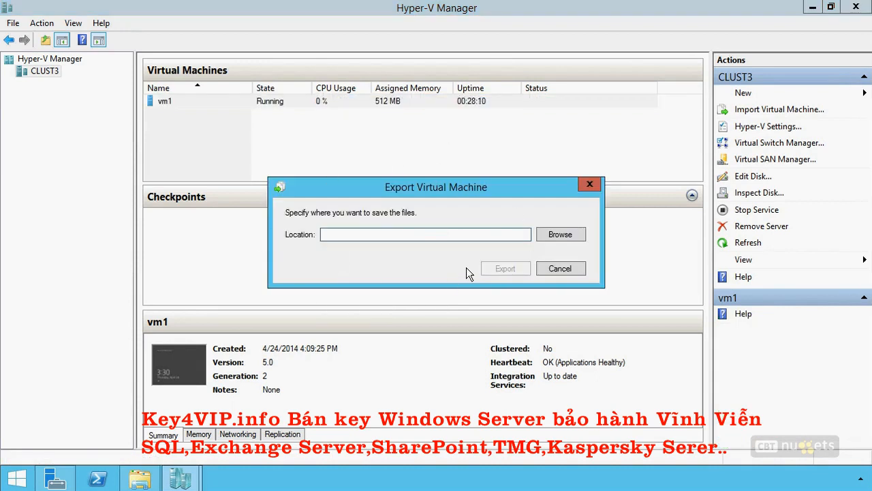
{"action": "left_click", "coordinate": [560, 268]}
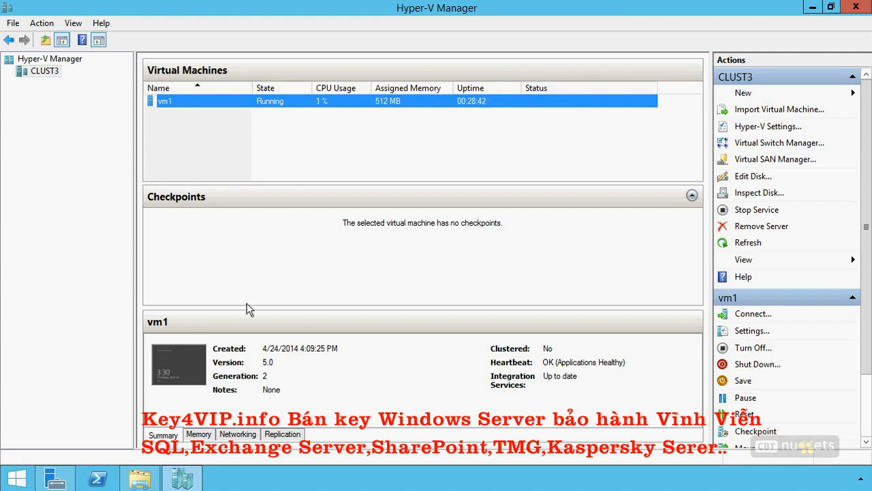
- Switch to Server Manager, launch Failover Cluster Manager maximized, and show the roles of cluster1.company.pri
{"action": "left_click", "coordinate": [183, 478]}
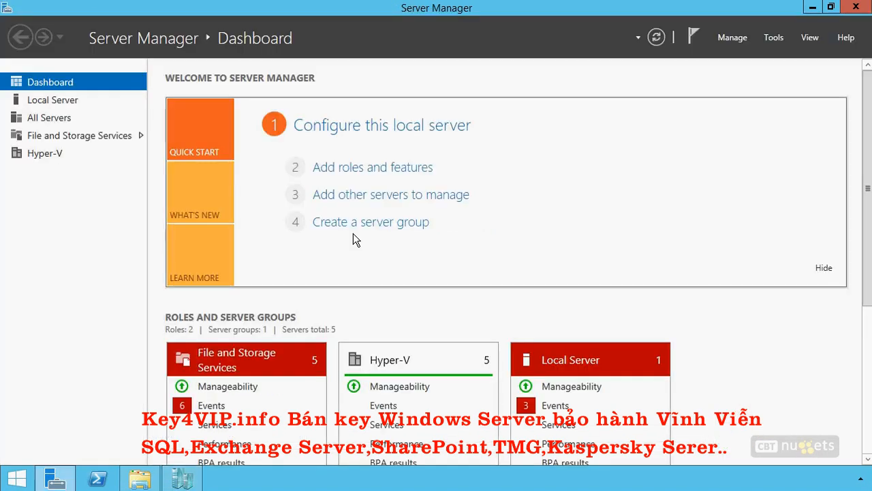
{"action": "left_click", "coordinate": [771, 38]}
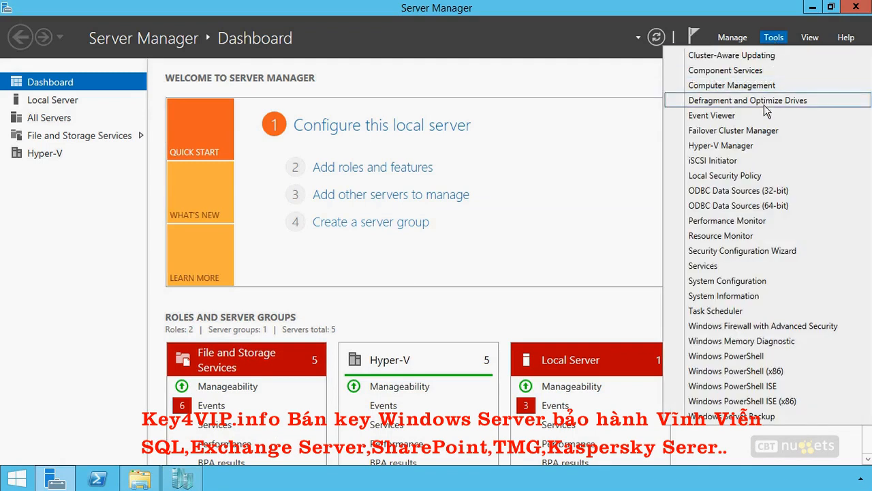
{"action": "left_click", "coordinate": [722, 125]}
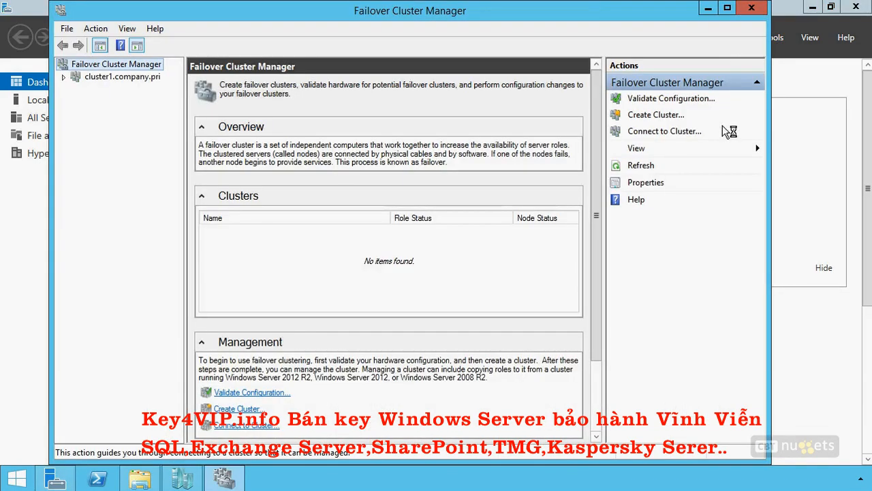
{"action": "left_click", "coordinate": [727, 7]}
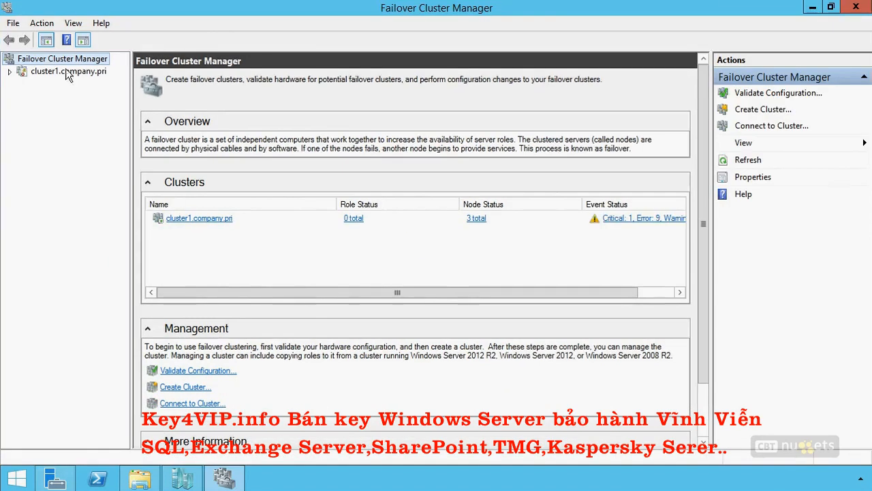
{"action": "left_click", "coordinate": [9, 71]}
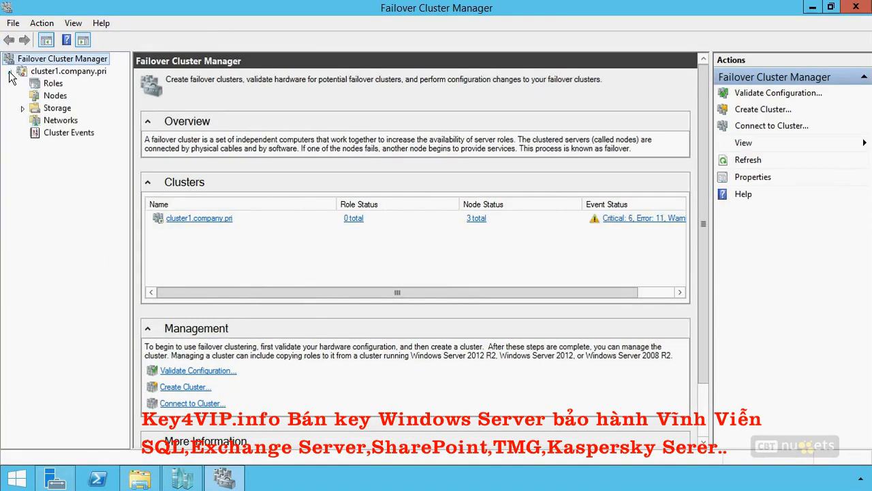
{"action": "left_click", "coordinate": [53, 84]}
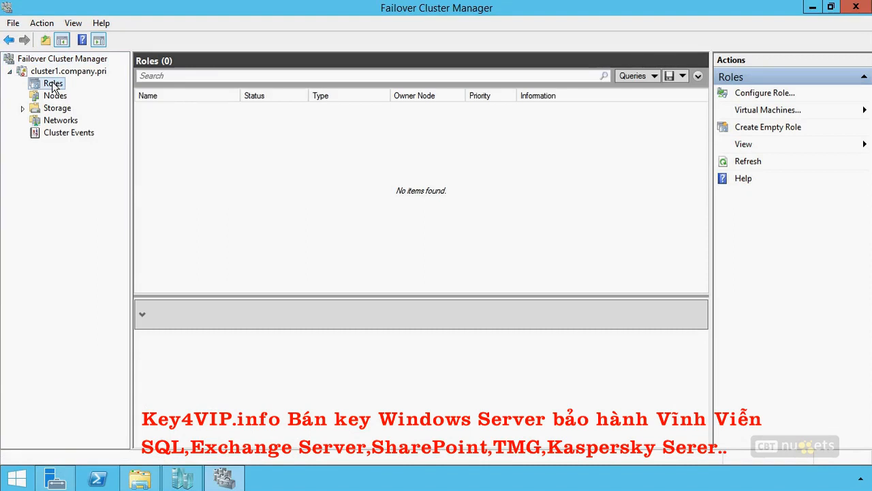
- Configure the running virtual machine vm1 as a highly available Virtual Machine role on cluster1.company.pri with the High Availability Wizard
{"action": "right_click", "coordinate": [53, 83]}
{"action": "left_click", "coordinate": [72, 89]}
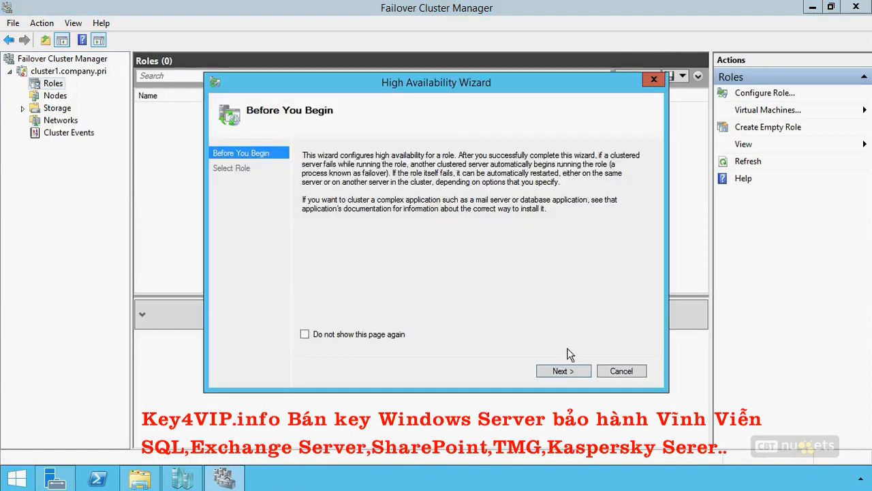
{"action": "left_click", "coordinate": [565, 371]}
{"action": "scroll", "coordinate": [499, 208], "scroll_direction": "down", "scroll_amount": 2}
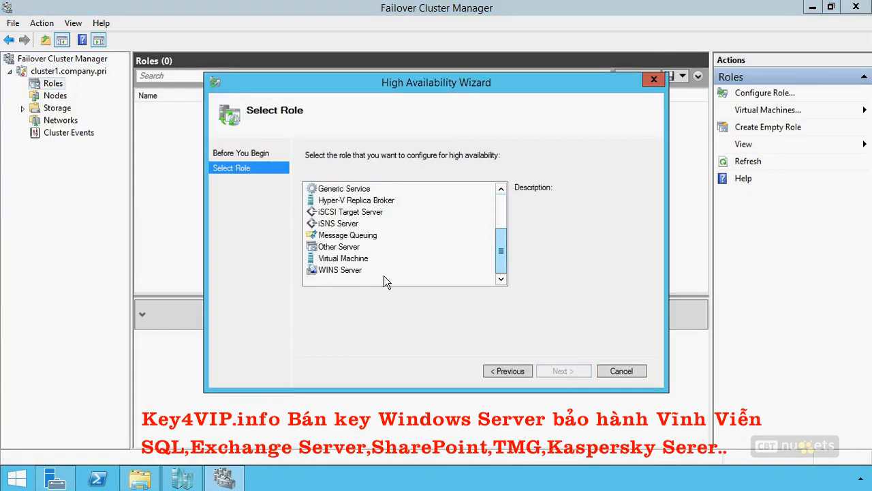
{"action": "left_click", "coordinate": [355, 258]}
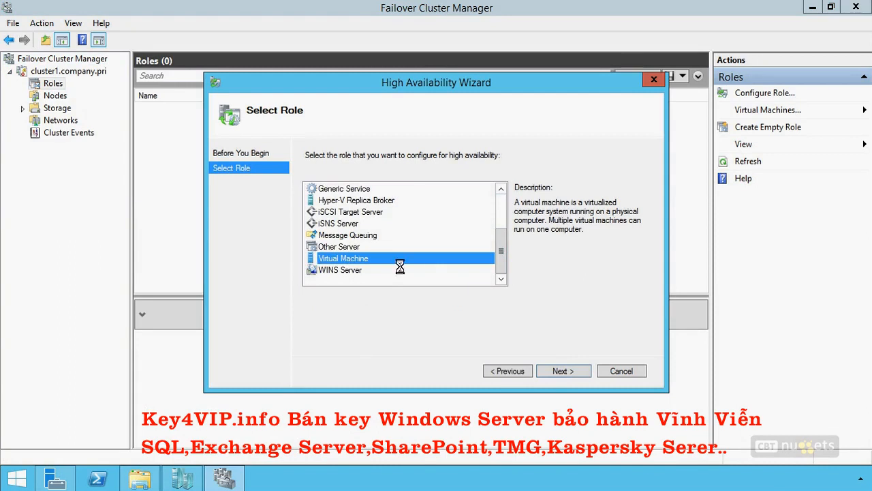
{"action": "left_click", "coordinate": [562, 371]}
{"action": "left_click", "coordinate": [308, 191]}
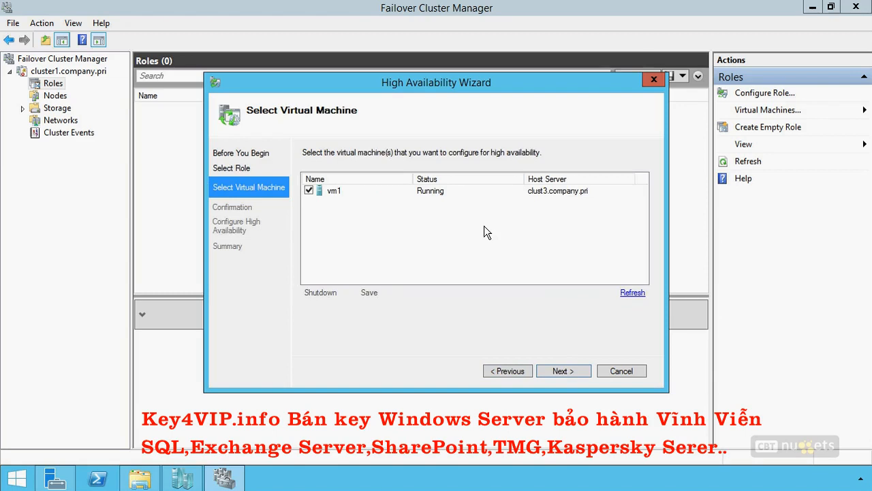
{"action": "left_click", "coordinate": [564, 368]}
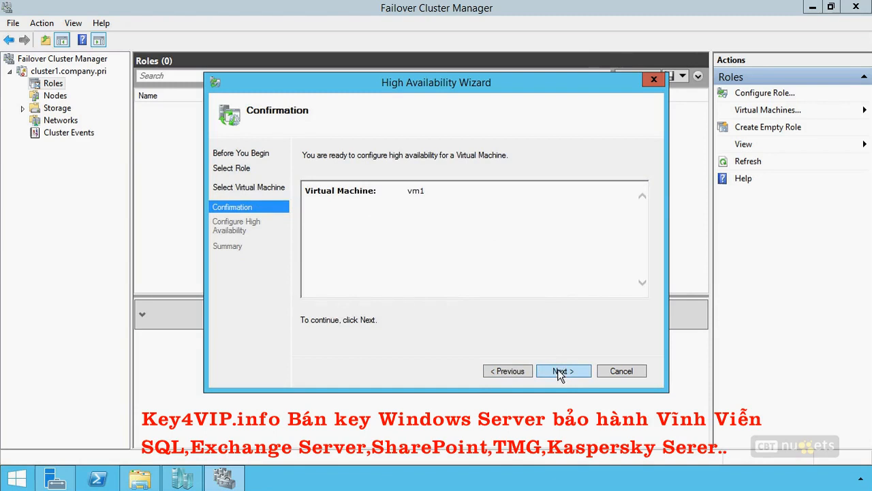
{"action": "left_click", "coordinate": [559, 372]}
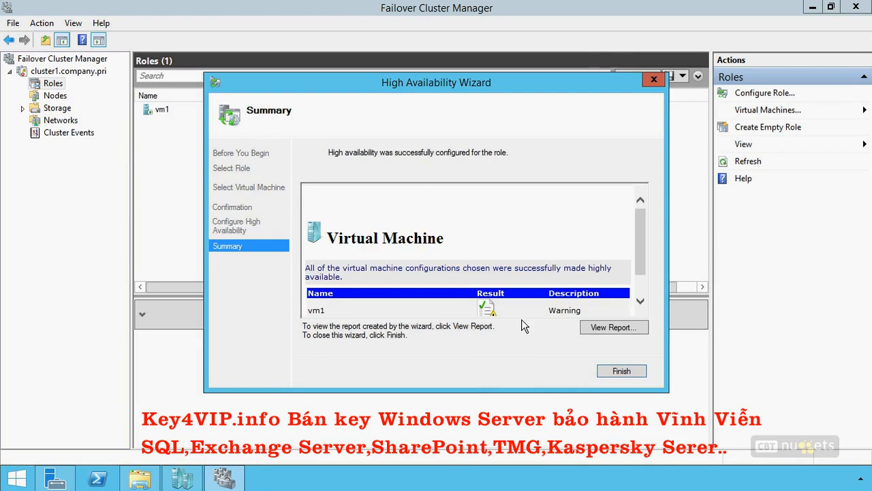
- Examine the High Availability Wizard's full report on the storage used by vm1, and finish the wizard
{"action": "scroll", "coordinate": [639, 233], "scroll_direction": "down", "scroll_amount": 1}
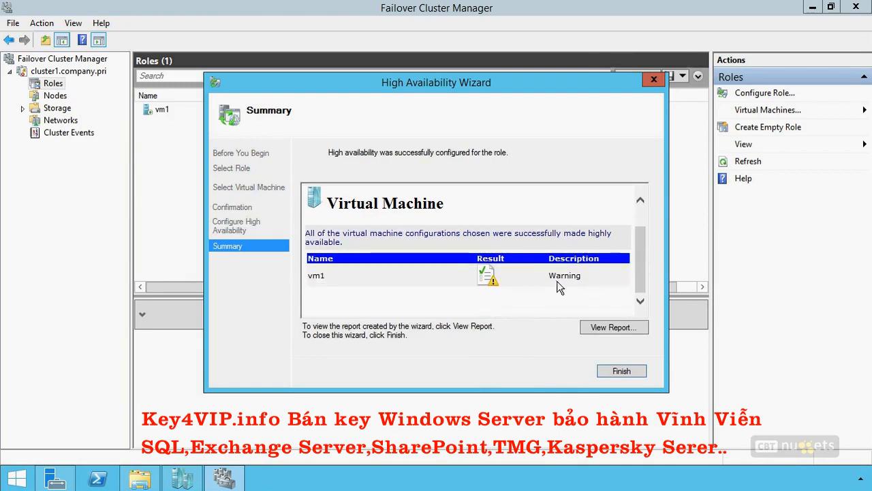
{"action": "left_click", "coordinate": [615, 330]}
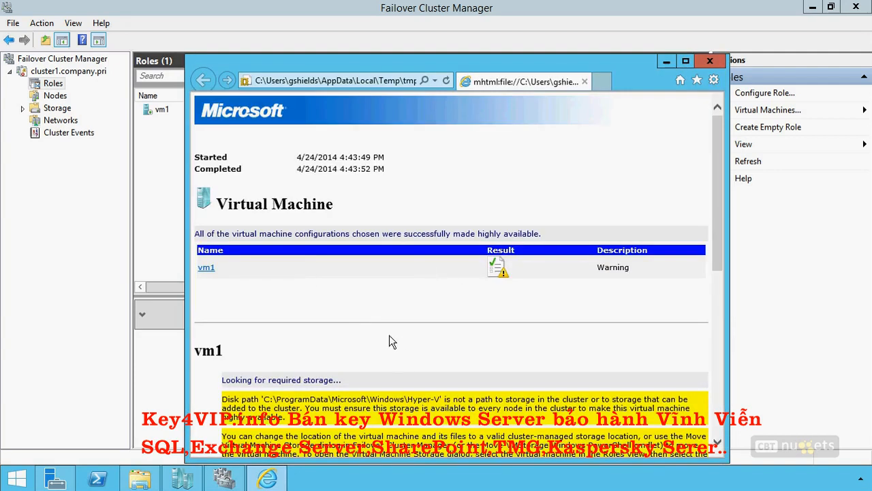
{"action": "scroll", "coordinate": [362, 341], "scroll_direction": "down", "scroll_amount": 3}
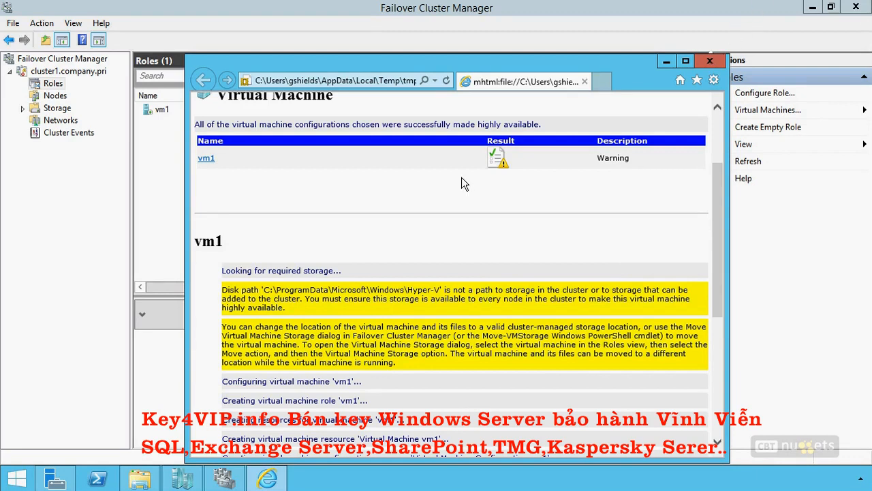
{"action": "left_click", "coordinate": [709, 61]}
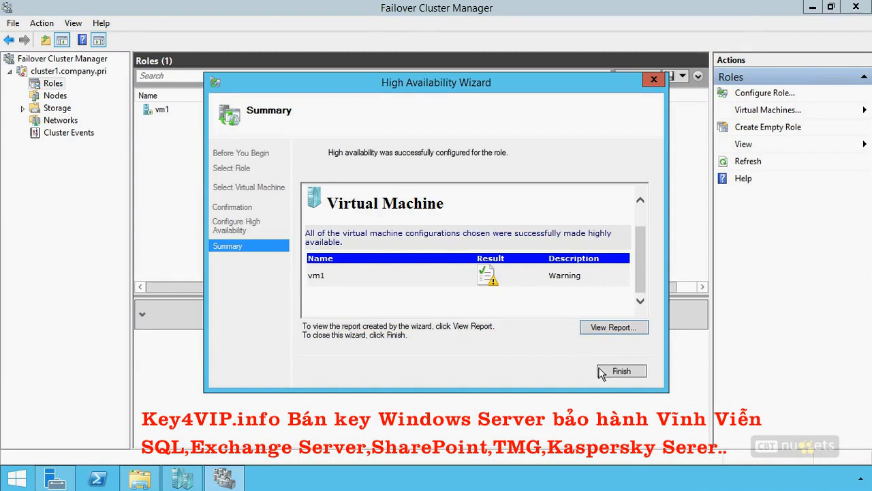
{"action": "left_click", "coordinate": [621, 371]}
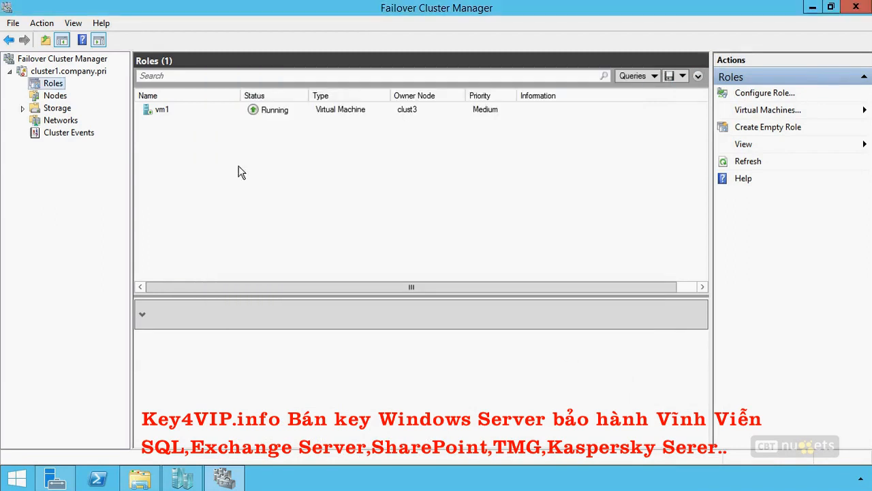
- Move all storage of vm1, including its virtual disk, checkpoints, smart paging and current configuration, to Volume1 under Cluster Storage
{"action": "right_click", "coordinate": [338, 108]}
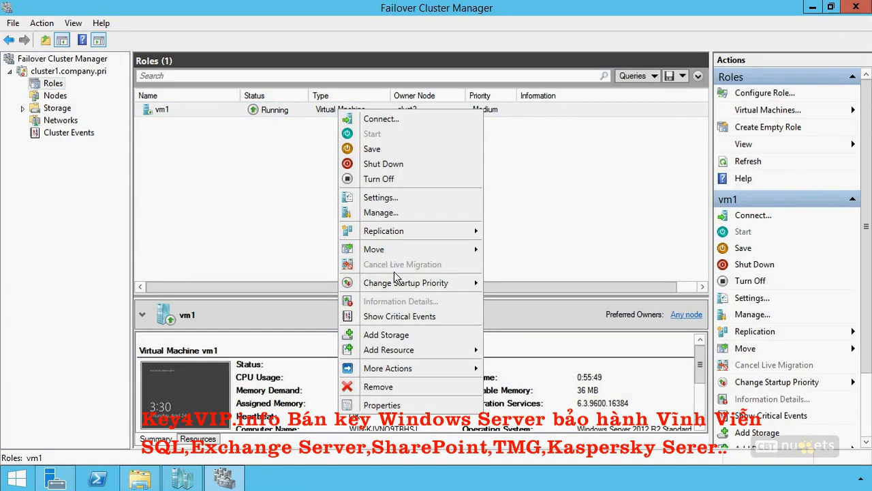
{"action": "mouse_move", "coordinate": [400, 250]}
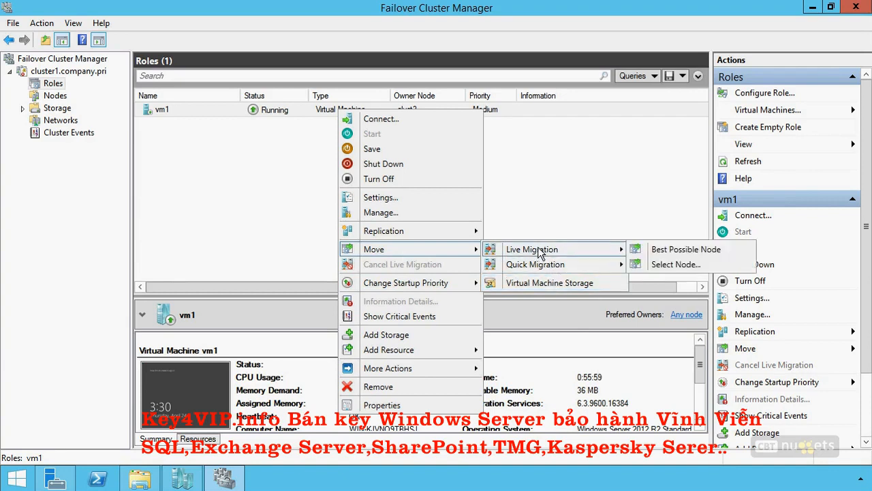
{"action": "mouse_move", "coordinate": [539, 265]}
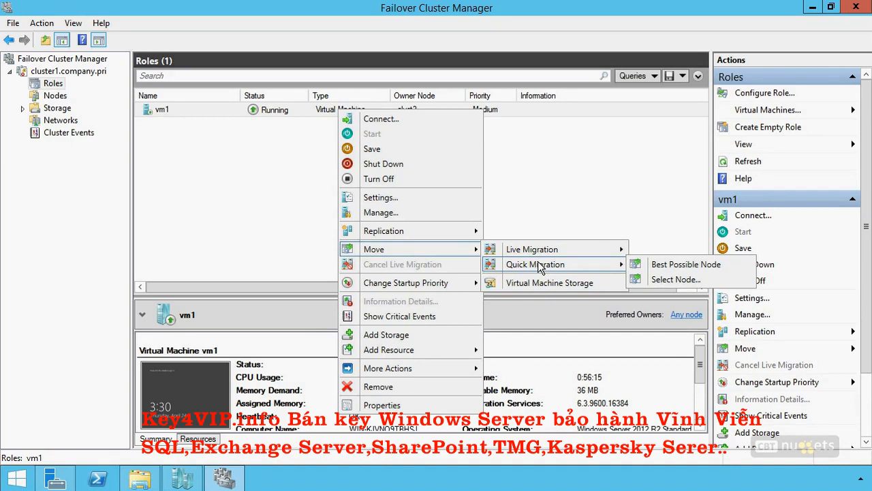
{"action": "left_click", "coordinate": [543, 283]}
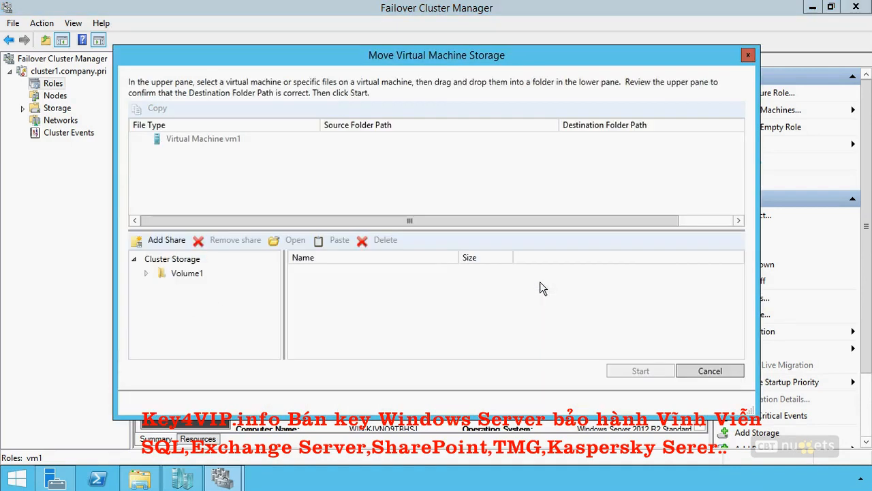
{"action": "left_click", "coordinate": [142, 139]}
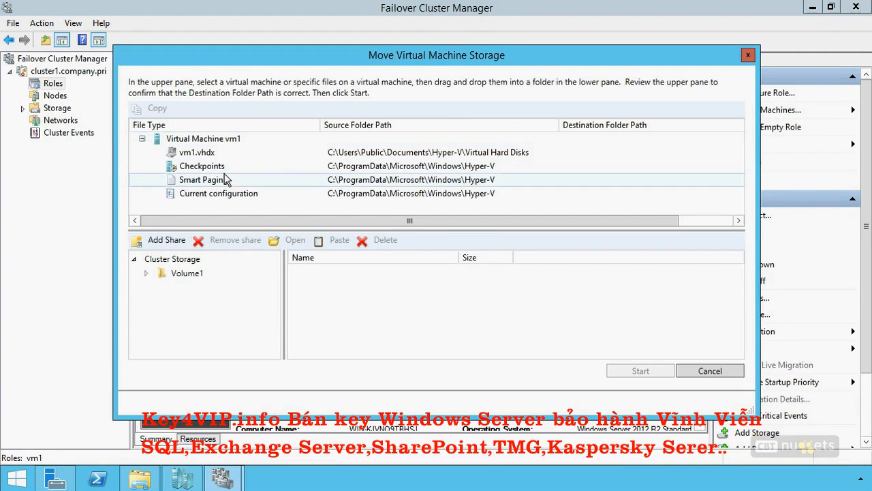
{"action": "left_click", "coordinate": [146, 274]}
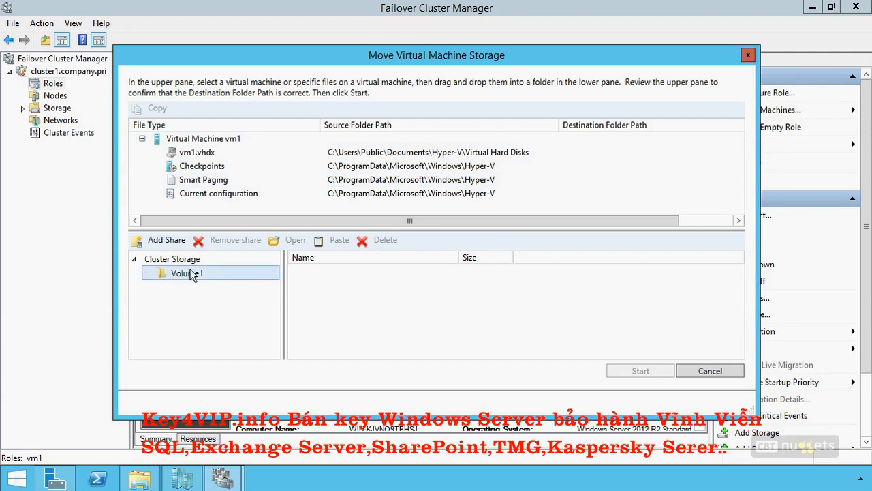
{"action": "left_click_drag", "start_coordinate": [207, 140], "coordinate": [196, 283]}
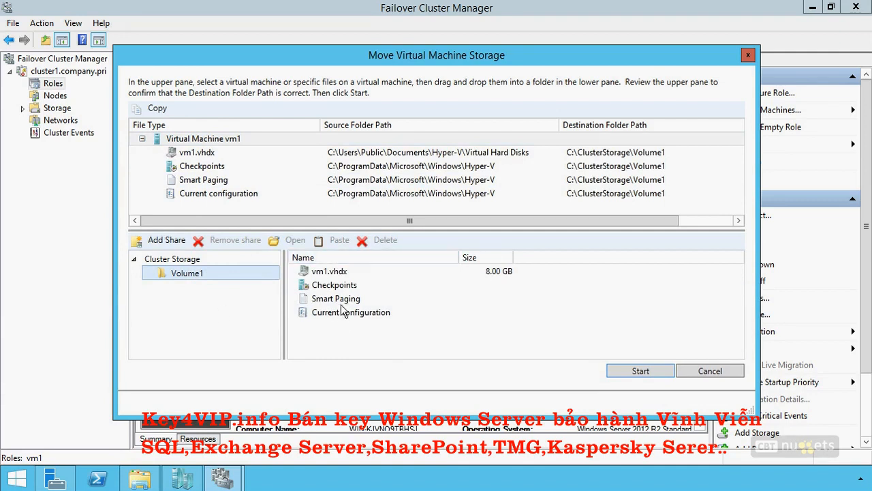
{"action": "left_click", "coordinate": [639, 371]}
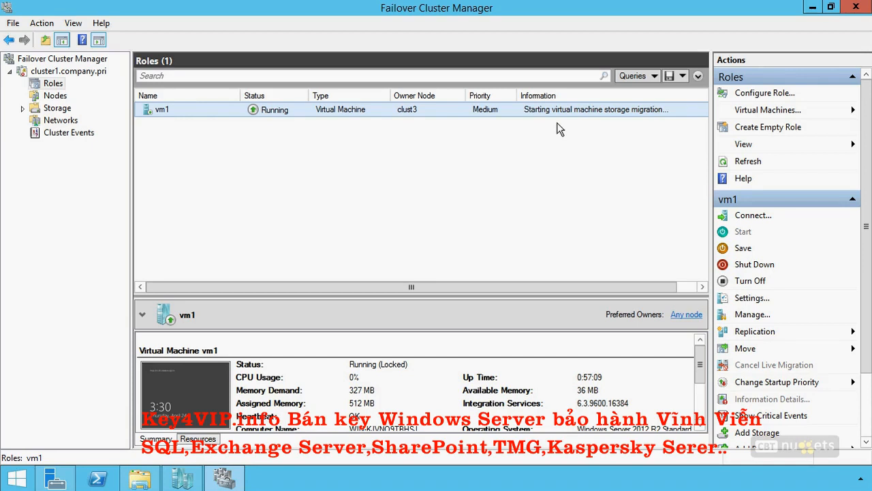
- Switch to File Explorer and check the vm1 disk file in C:\ClusterStorage\Volume1, minimizing the window when done
{"action": "left_click", "coordinate": [140, 479]}
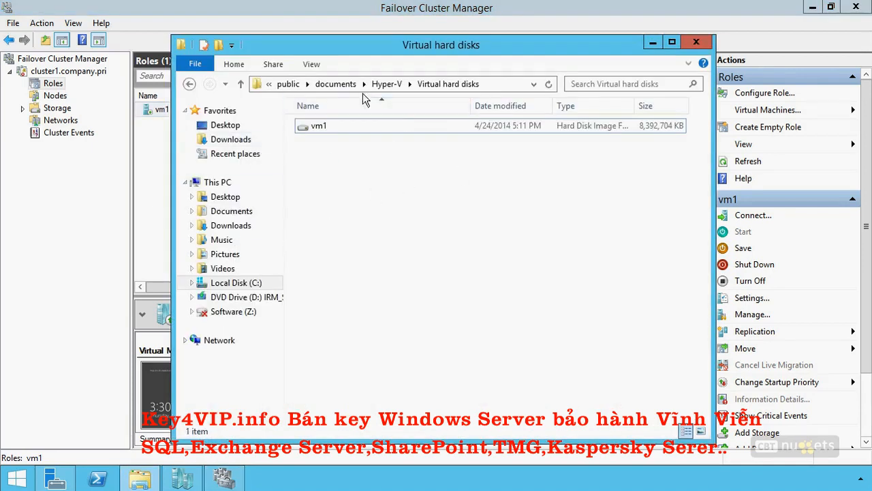
{"action": "left_click", "coordinate": [292, 84]}
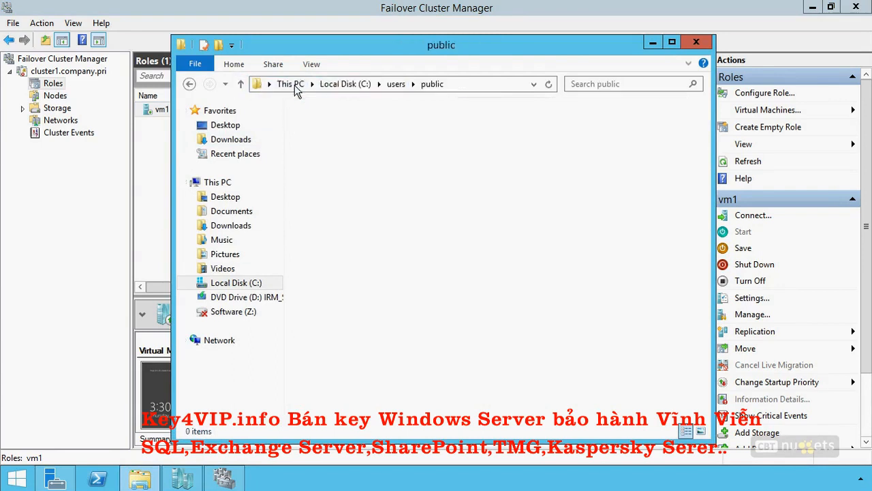
{"action": "left_click", "coordinate": [294, 85]}
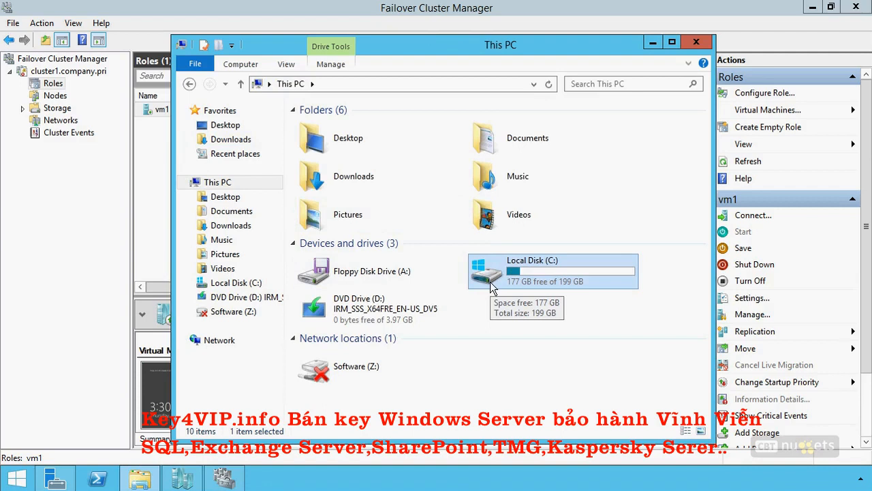
{"action": "double_click", "coordinate": [541, 263]}
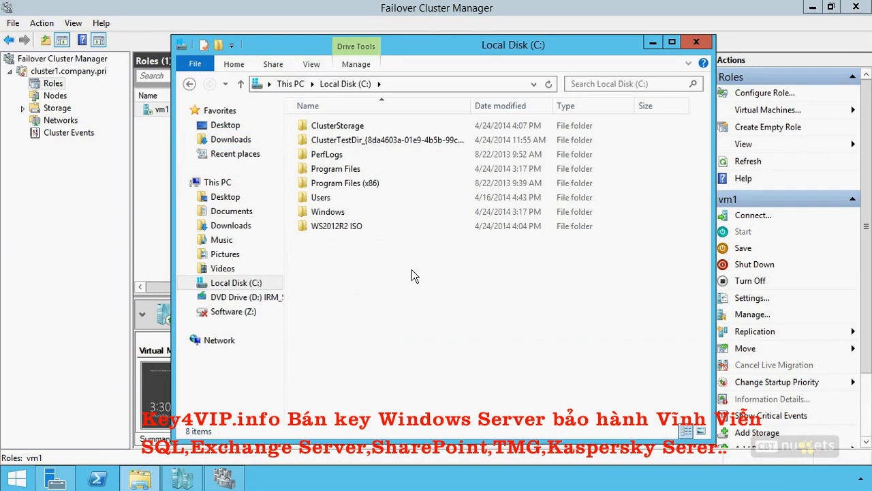
{"action": "left_click", "coordinate": [335, 128]}
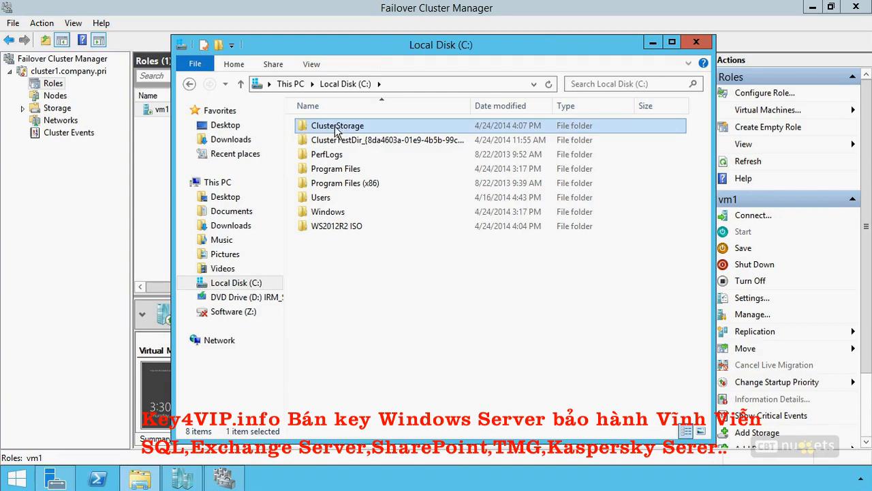
{"action": "double_click", "coordinate": [336, 128]}
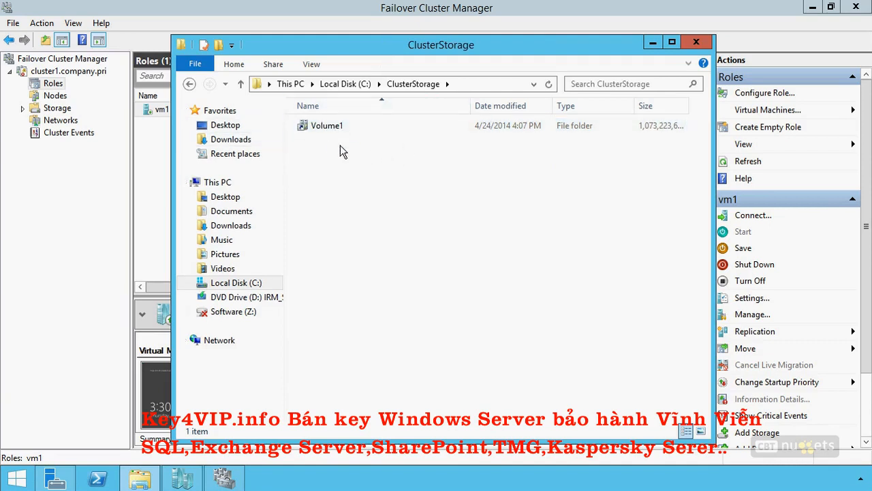
{"action": "double_click", "coordinate": [334, 129]}
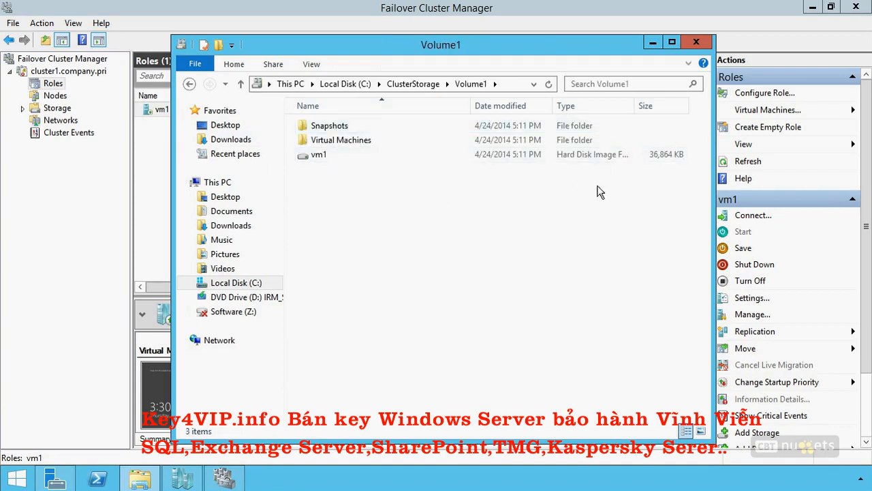
{"action": "left_click", "coordinate": [409, 156]}
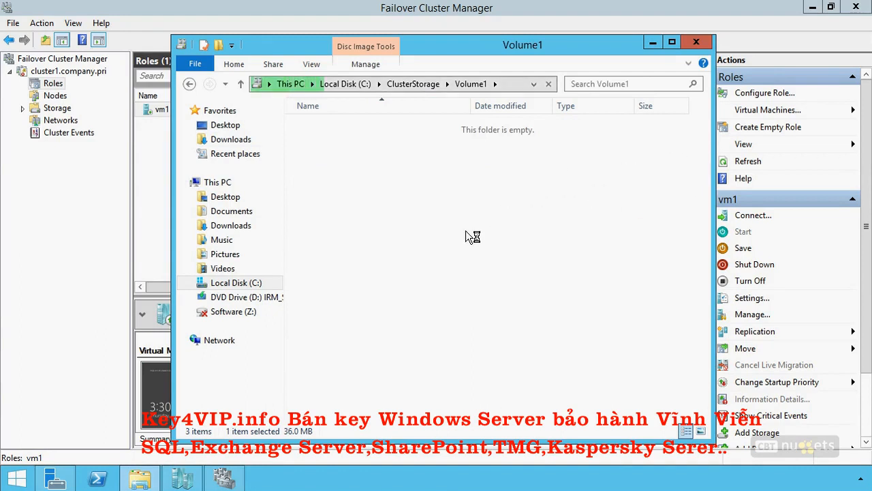
{"action": "left_click", "coordinate": [652, 45]}
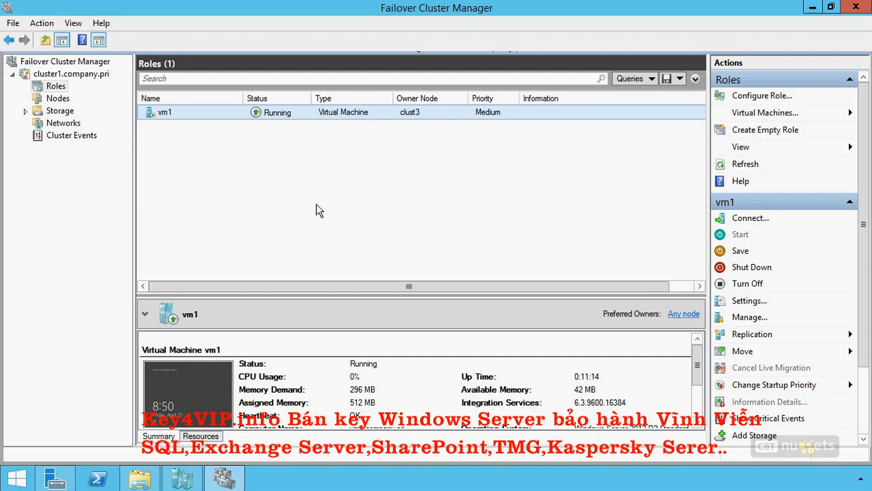
- Show the resources of the vm1 role in an enlarged details area and expand Cluster Disk 2 to view its volume
{"action": "left_click", "coordinate": [201, 436]}
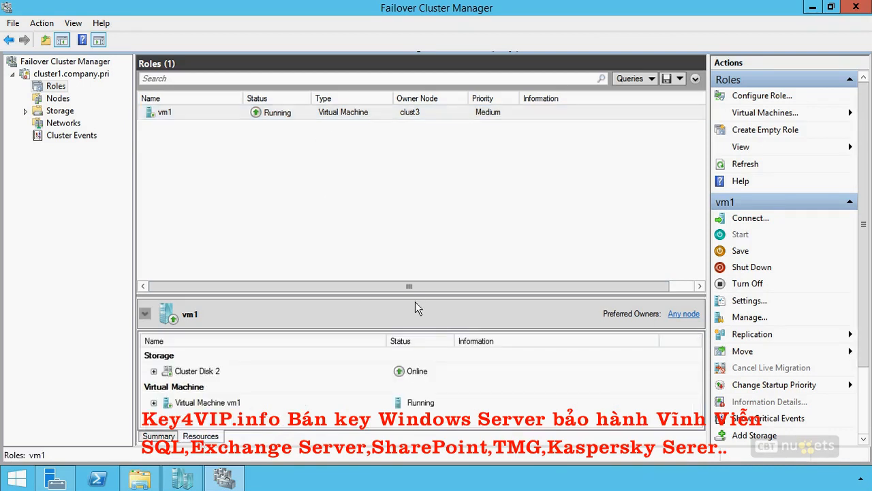
{"action": "left_click_drag", "start_coordinate": [411, 293], "coordinate": [411, 227]}
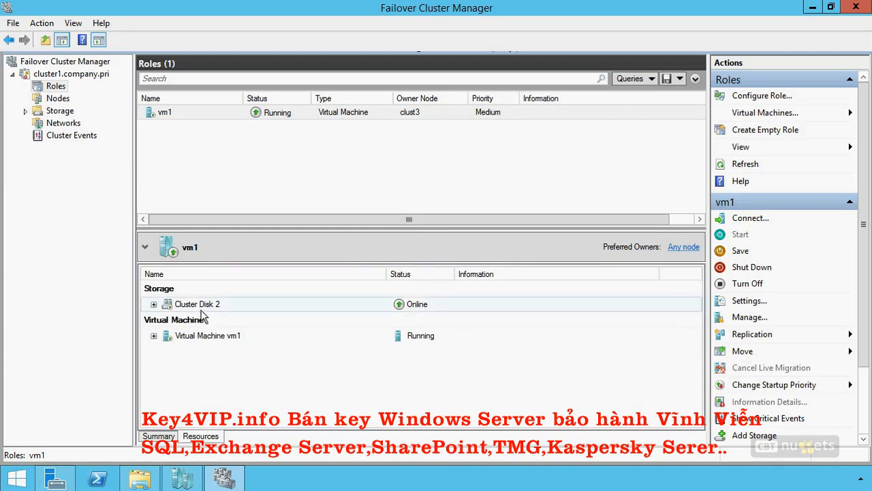
{"action": "left_click", "coordinate": [153, 304]}
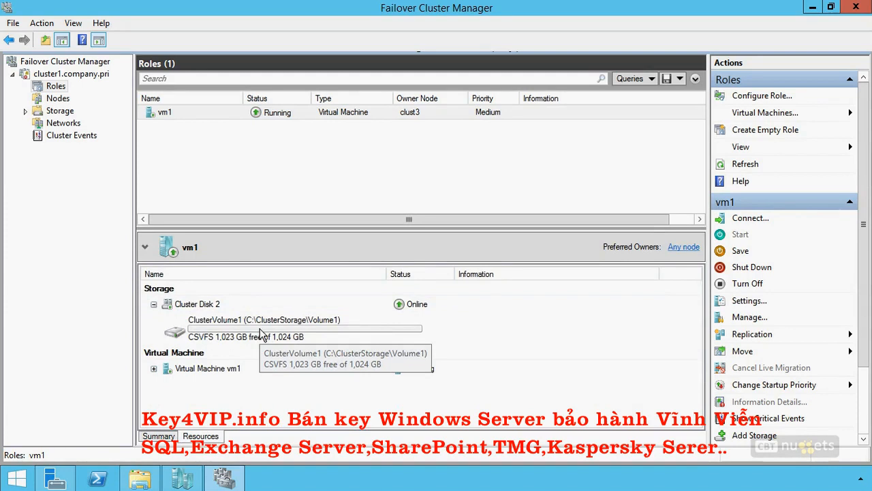
- Open the virtual machine settings of vm1 and view the hard drive attached to its SCSI controller
{"action": "right_click", "coordinate": [278, 112]}
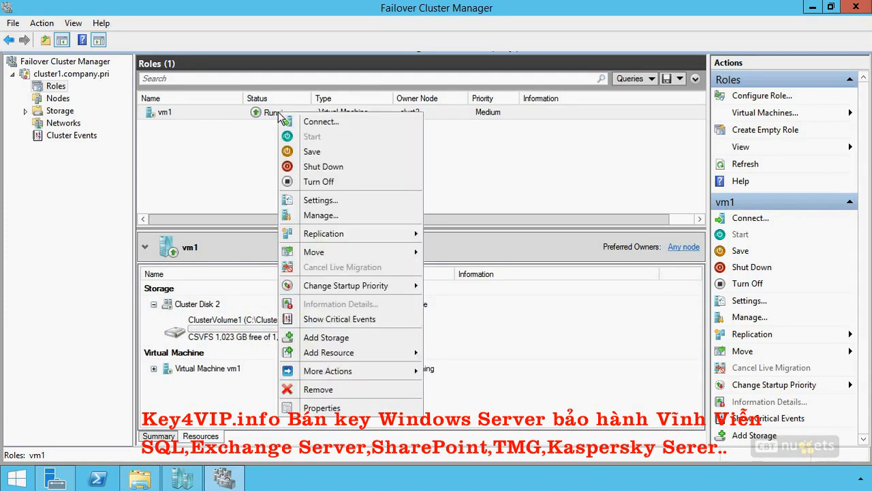
{"action": "left_click", "coordinate": [311, 202]}
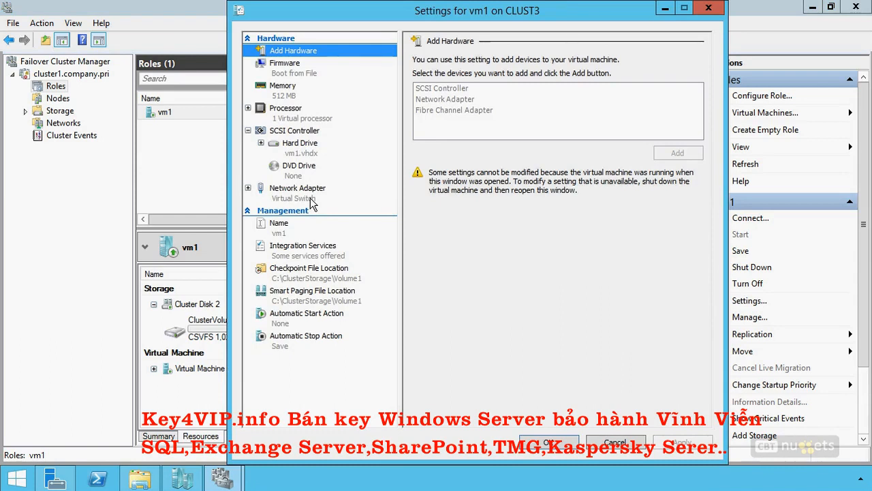
{"action": "left_click", "coordinate": [297, 147]}
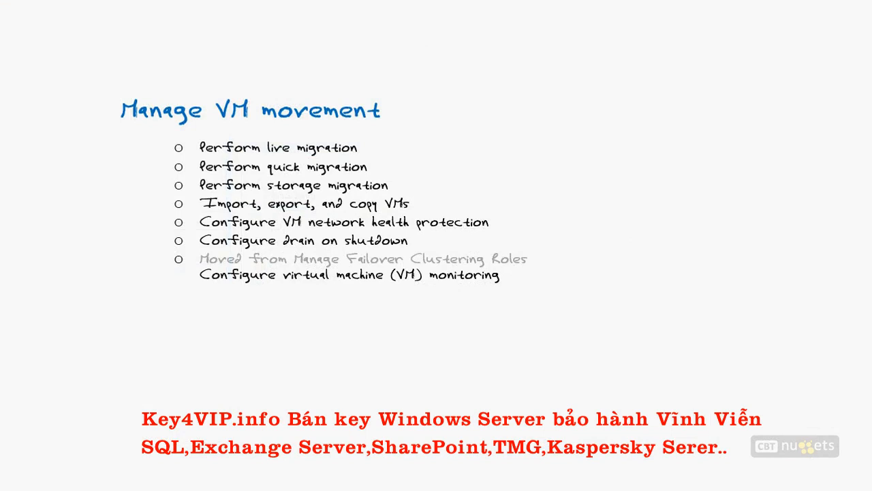
{"action": "left_click_drag", "start_coordinate": [217, 212], "coordinate": [118, 213]}
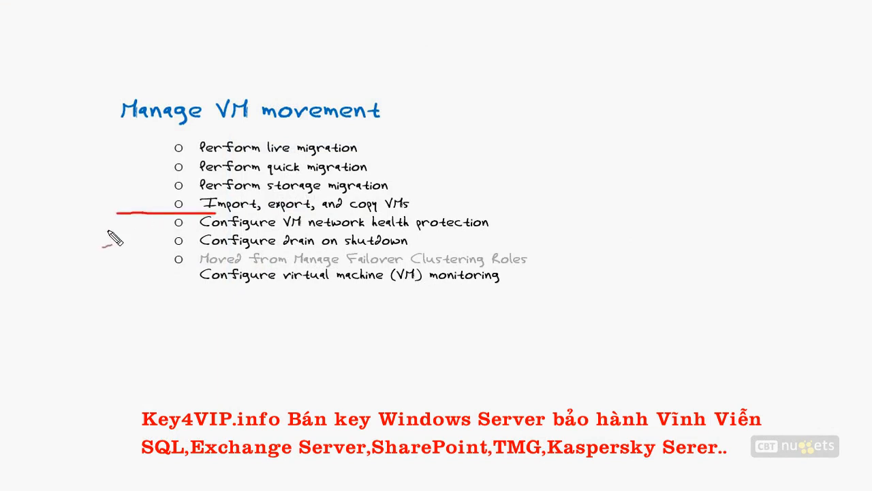
{"action": "mouse_move", "coordinate": [146, 213]}
{"action": "left_mouse_down"}
{"action": "mouse_move", "coordinate": [169, 223]}
{"action": "mouse_move", "coordinate": [171, 262]}
{"action": "left_mouse_up"}
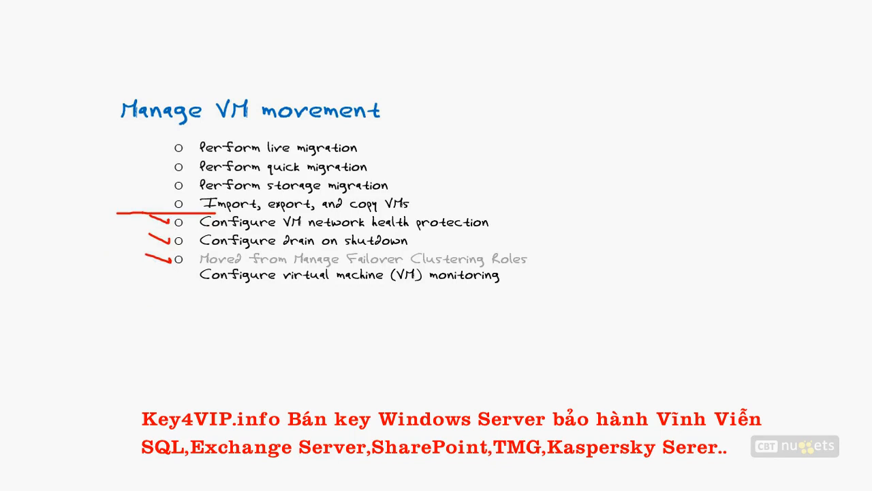
{"action": "key", "text": "e"}
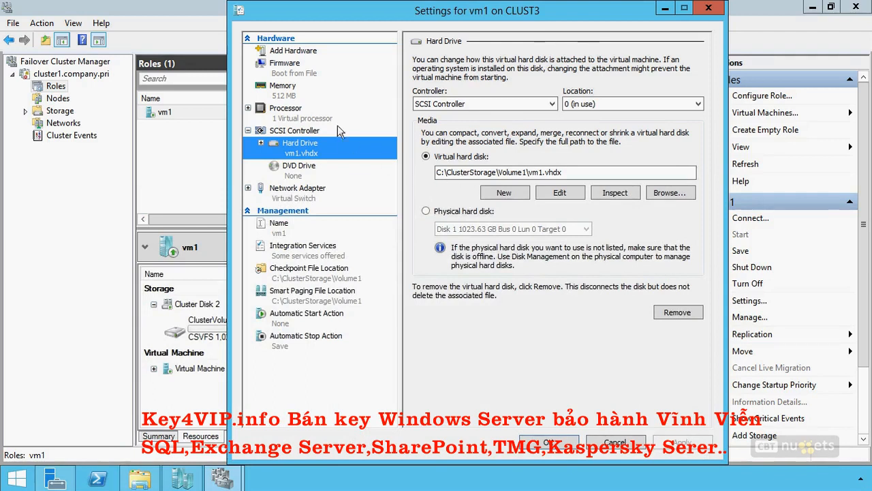
- Expand the processor settings of vm1 and examine the compatibility option for migrating to a host with a different processor version
{"action": "left_click", "coordinate": [284, 116]}
{"action": "double_click", "coordinate": [284, 117]}
{"action": "left_click", "coordinate": [305, 135]}
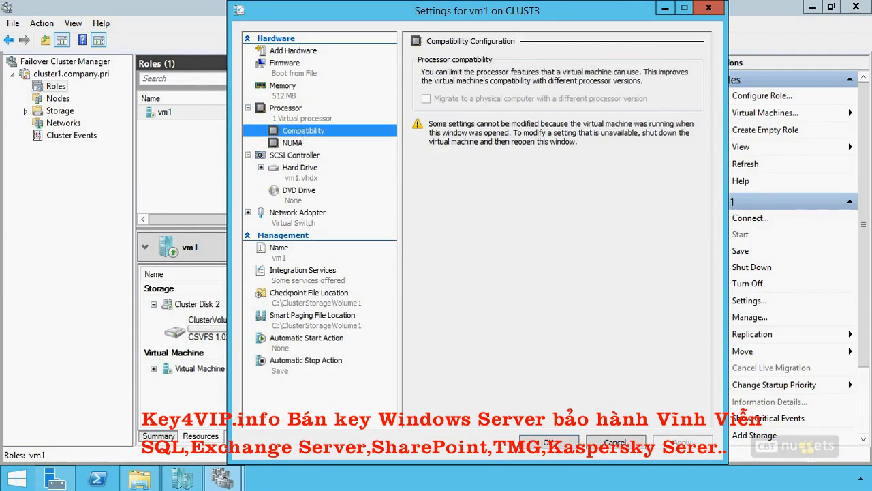
{"action": "mouse_move", "coordinate": [540, 50]}
{"action": "left_mouse_down"}
{"action": "mouse_move", "coordinate": [403, 122]}
{"action": "mouse_move", "coordinate": [687, 124]}
{"action": "mouse_move", "coordinate": [620, 53]}
{"action": "mouse_move", "coordinate": [495, 49]}
{"action": "left_mouse_up"}
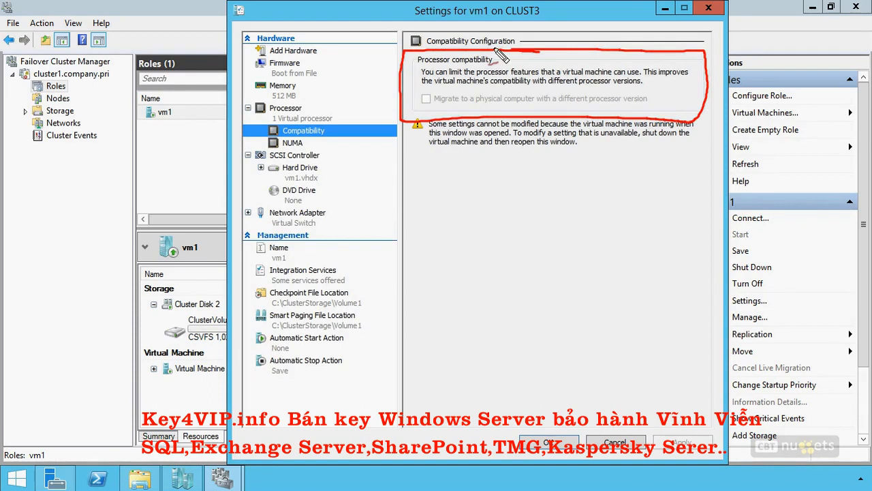
{"action": "left_click_drag", "start_coordinate": [641, 87], "coordinate": [581, 89]}
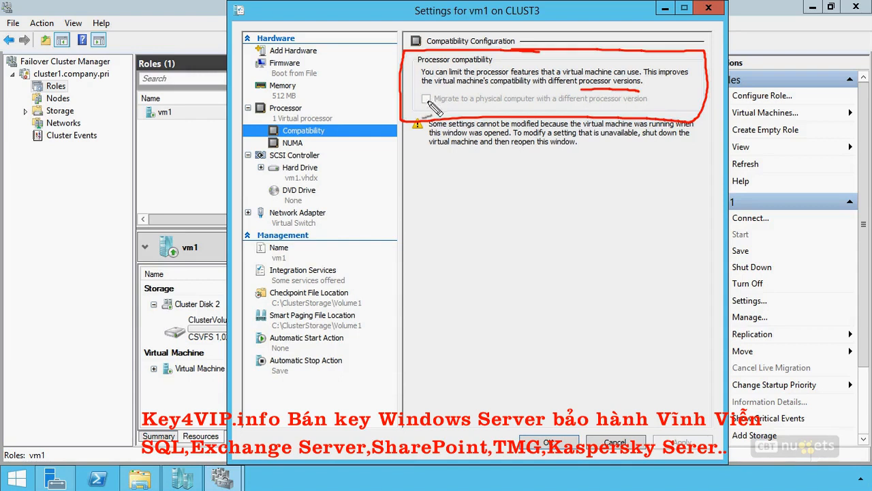
{"action": "left_click_drag", "start_coordinate": [421, 93], "coordinate": [434, 109]}
{"action": "left_click_drag", "start_coordinate": [435, 93], "coordinate": [418, 109]}
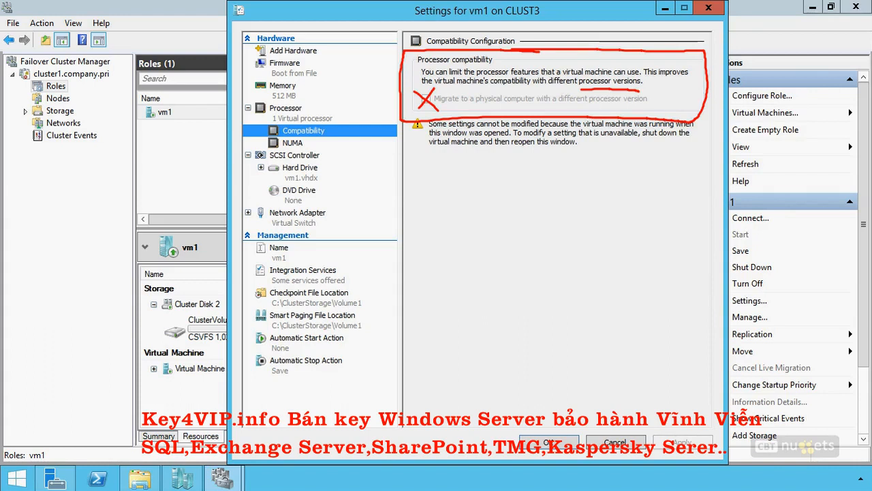
{"action": "key", "text": "Escape"}
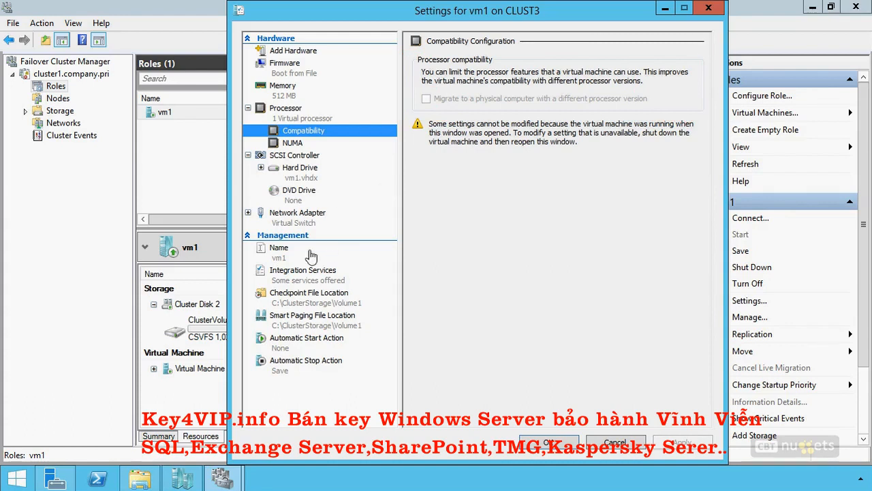
- View the network adapter settings of vm1 and check the virtual switch it is connected to, keeping Virtual Switch selected
{"action": "left_click", "coordinate": [297, 218]}
{"action": "left_click", "coordinate": [463, 85]}
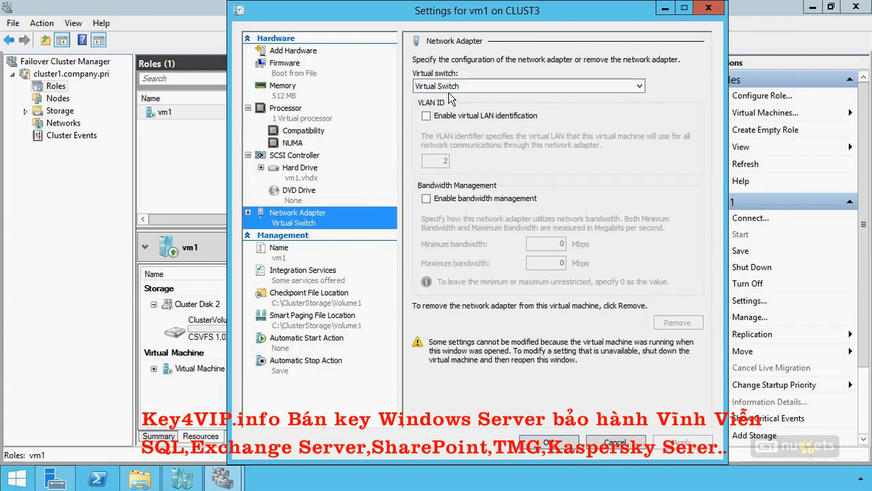
{"action": "left_click", "coordinate": [453, 101]}
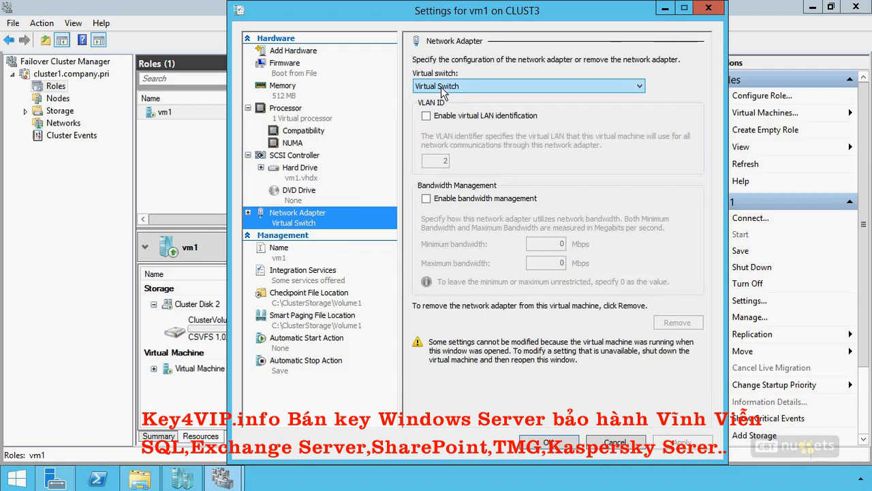
- Switch to Hyper-V Manager, review the properties of Virtual Switch in the Virtual Switch Manager for CLUST3, cancel, and minimize the window
{"action": "left_click", "coordinate": [182, 479]}
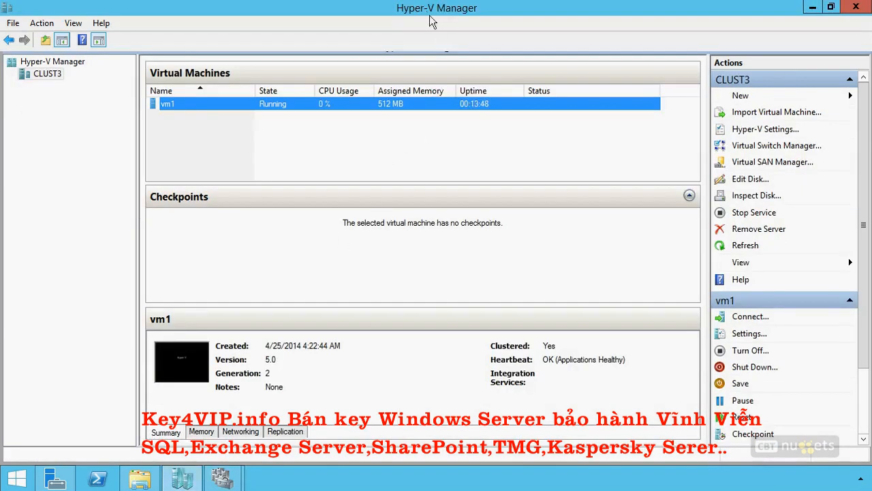
{"action": "right_click", "coordinate": [52, 73]}
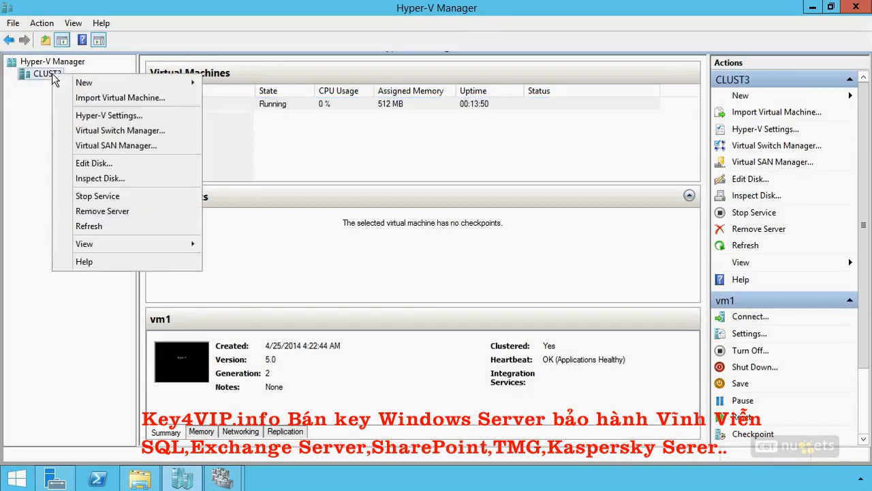
{"action": "left_click", "coordinate": [114, 130]}
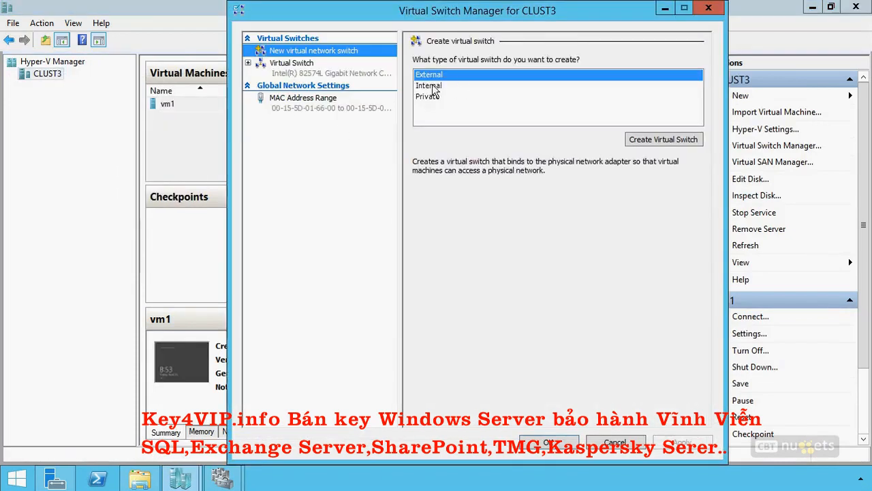
{"action": "left_click", "coordinate": [283, 65]}
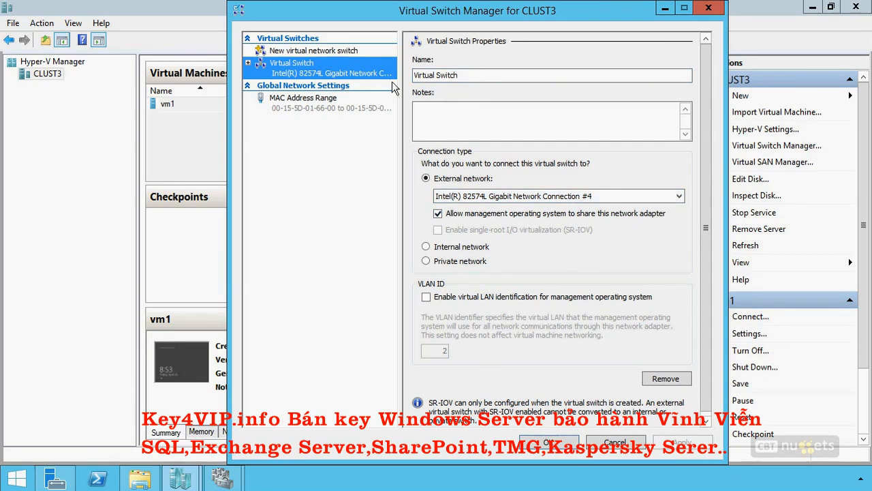
{"action": "left_click", "coordinate": [616, 443]}
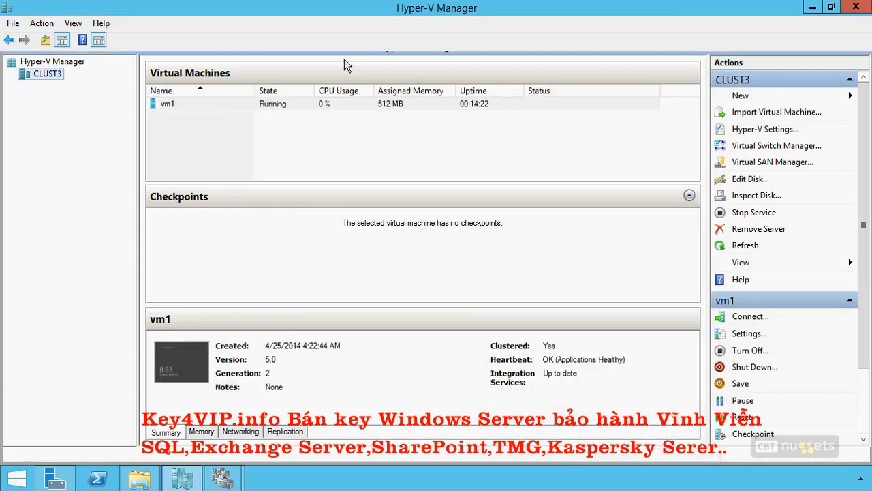
{"action": "left_click", "coordinate": [811, 7]}
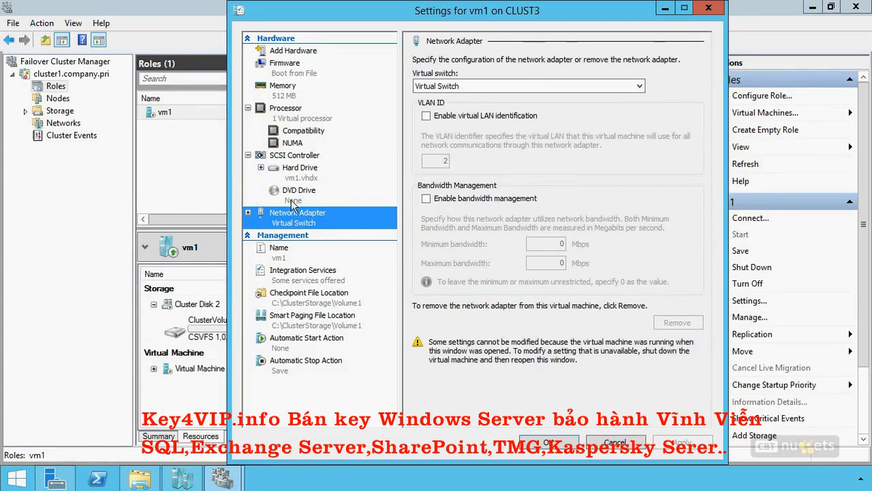
- Examine the Protected network option in the advanced features of vm1's network adapter, then close the virtual machine settings
{"action": "left_click", "coordinate": [248, 212]}
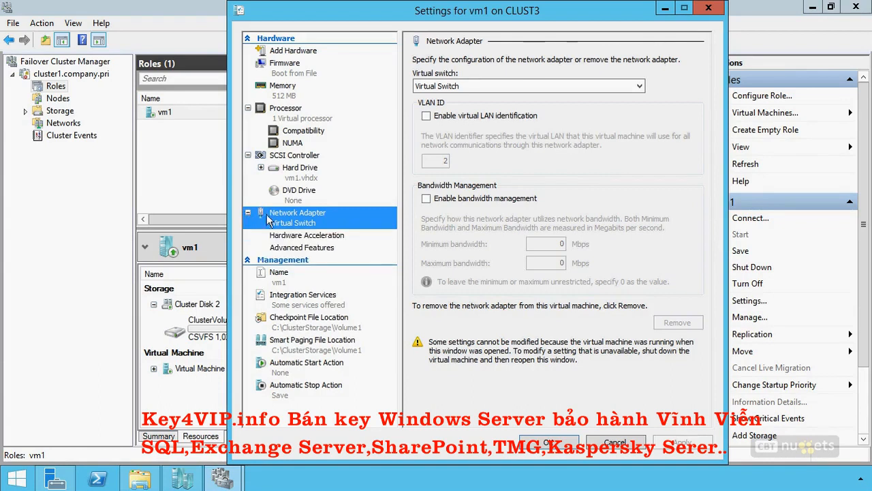
{"action": "left_click", "coordinate": [310, 250]}
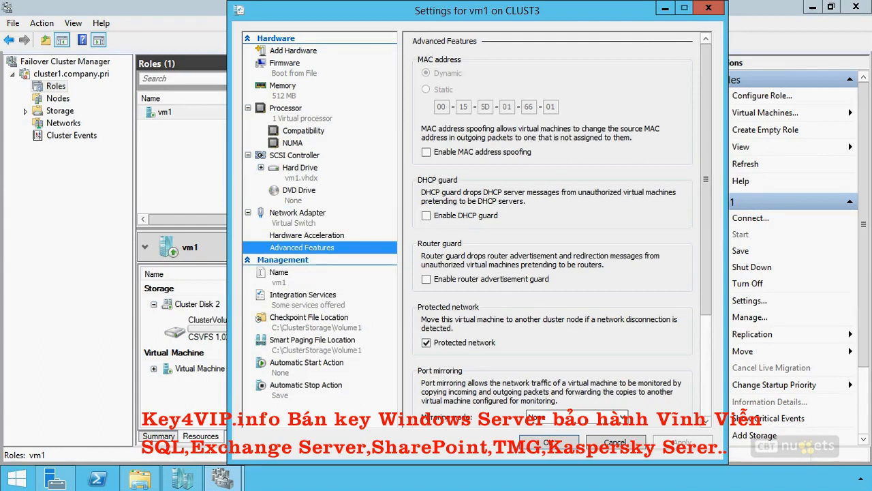
{"action": "mouse_move", "coordinate": [555, 297]}
{"action": "left_mouse_down"}
{"action": "mouse_move", "coordinate": [440, 295]}
{"action": "mouse_move", "coordinate": [432, 368]}
{"action": "mouse_move", "coordinate": [683, 370]}
{"action": "mouse_move", "coordinate": [572, 300]}
{"action": "mouse_move", "coordinate": [506, 294]}
{"action": "left_mouse_up"}
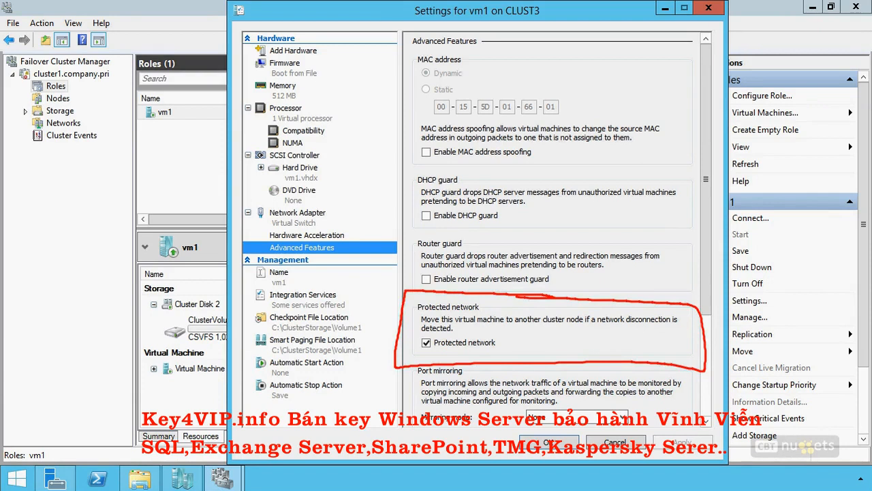
{"action": "left_click_drag", "start_coordinate": [417, 319], "coordinate": [398, 311]}
{"action": "left_click_drag", "start_coordinate": [520, 326], "coordinate": [563, 327]}
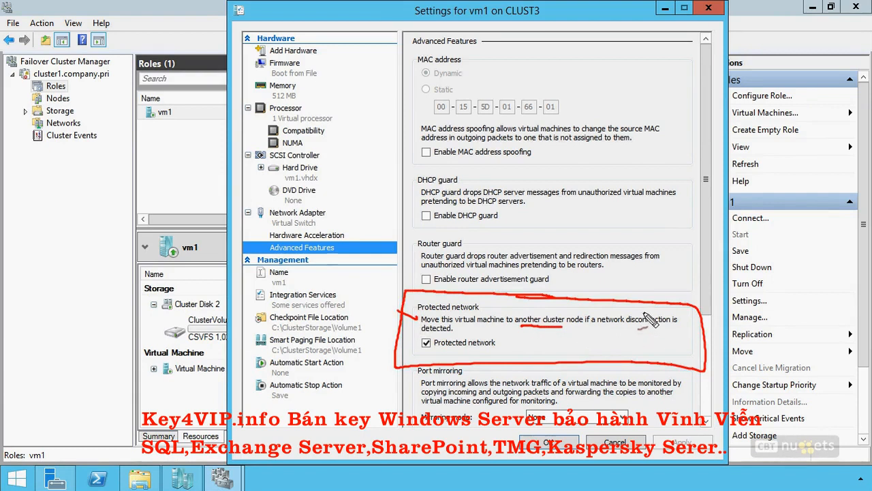
{"action": "left_click_drag", "start_coordinate": [646, 330], "coordinate": [626, 321]}
{"action": "key", "text": "Escape"}
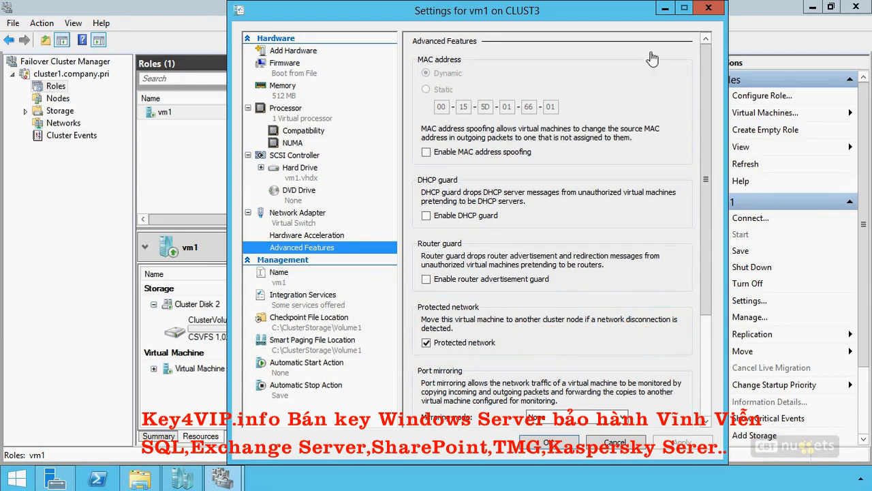
{"action": "left_click", "coordinate": [708, 8]}
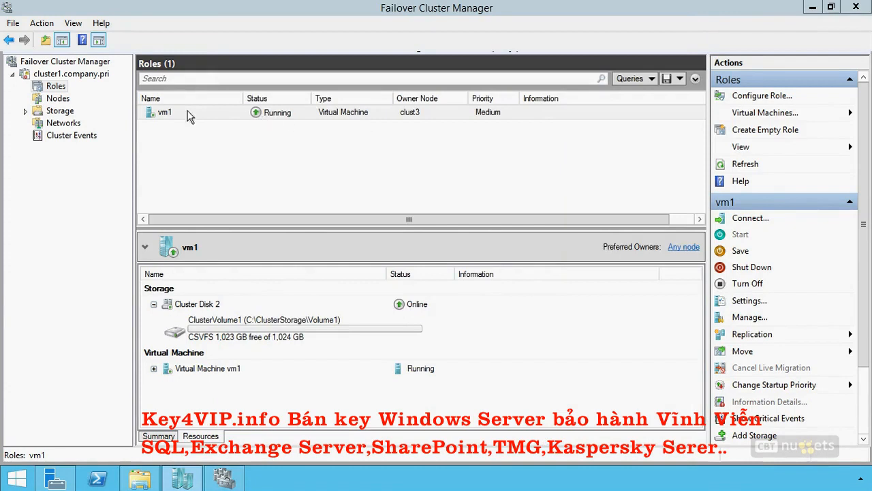
- Show the cluster nodes and view the Drain Roles choice among the pause options of clust3, dismissing it without pausing the node
{"action": "left_click", "coordinate": [57, 99]}
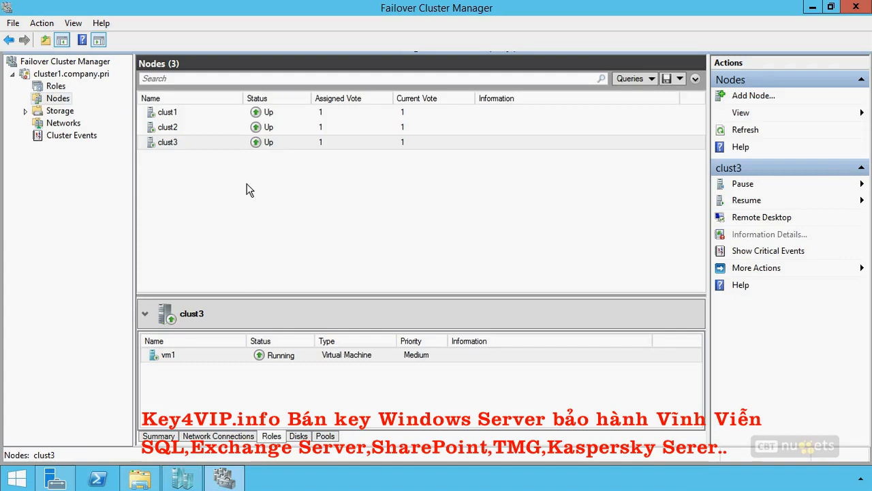
{"action": "right_click", "coordinate": [263, 143]}
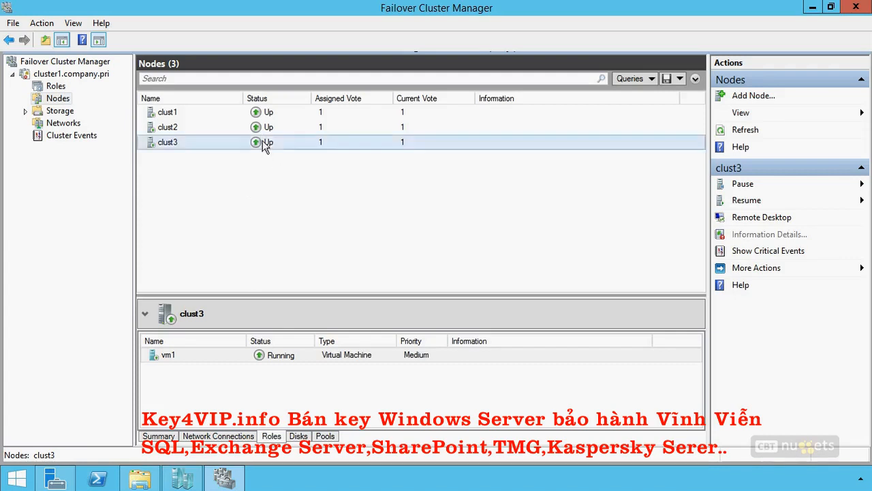
{"action": "mouse_move", "coordinate": [287, 154]}
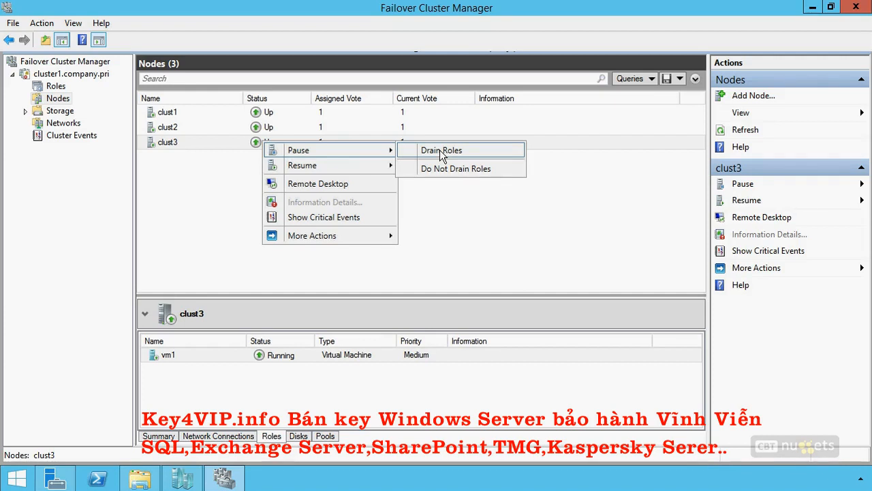
{"action": "left_click", "coordinate": [202, 207]}
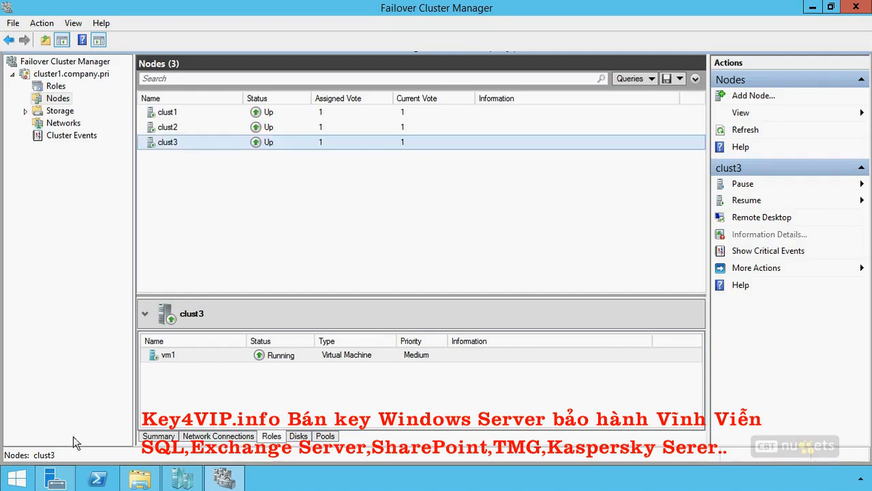
- Start Windows PowerShell as administrator and allow it to make changes to the computer
{"action": "key", "text": "super"}
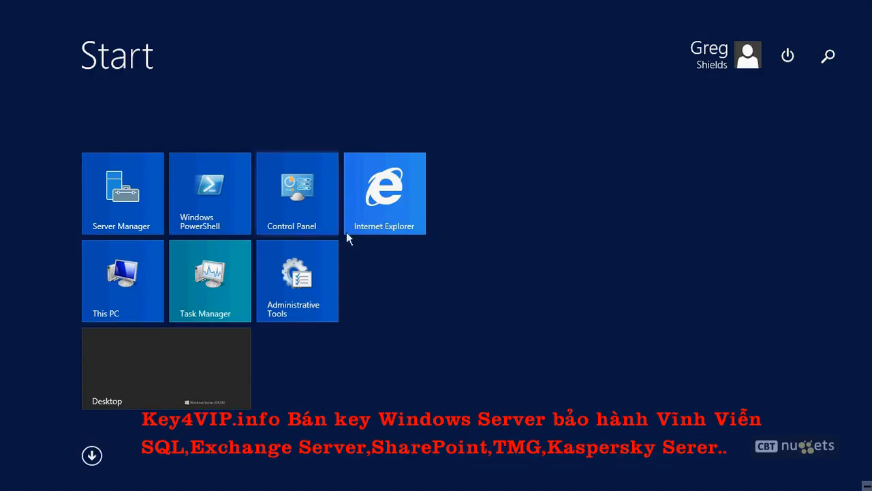
{"action": "right_click", "coordinate": [202, 193]}
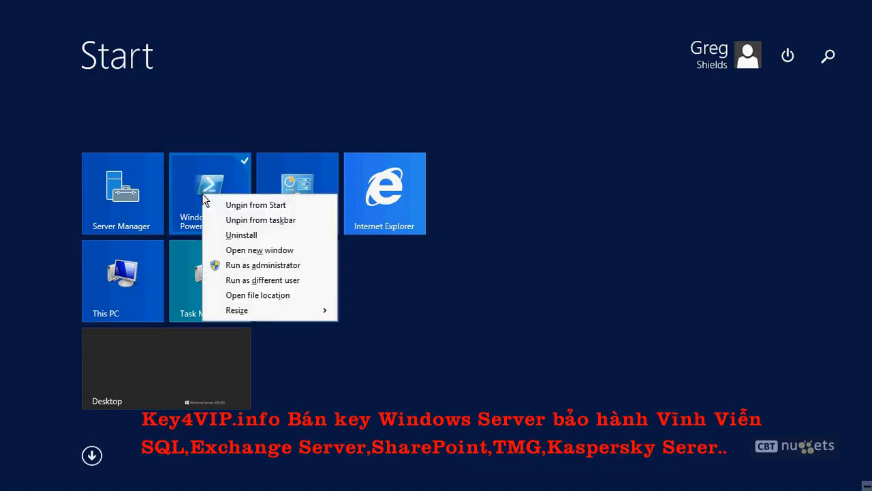
{"action": "left_click", "coordinate": [275, 266]}
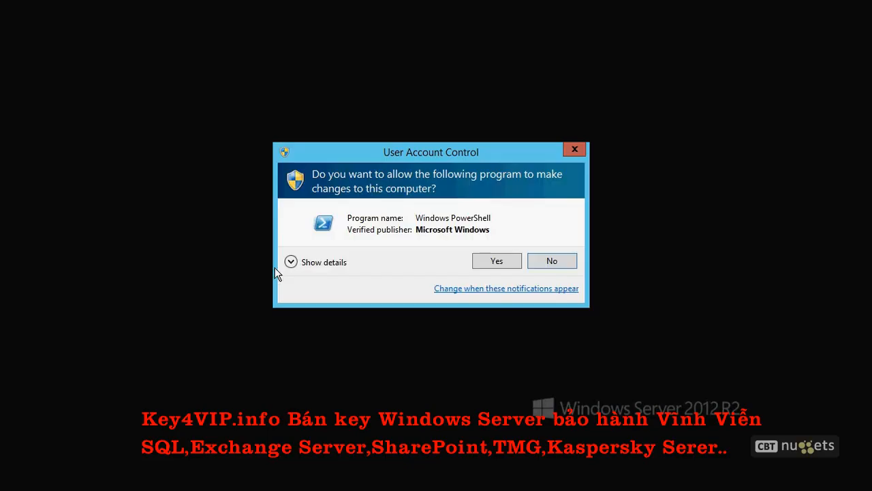
{"action": "left_click", "coordinate": [496, 260]}
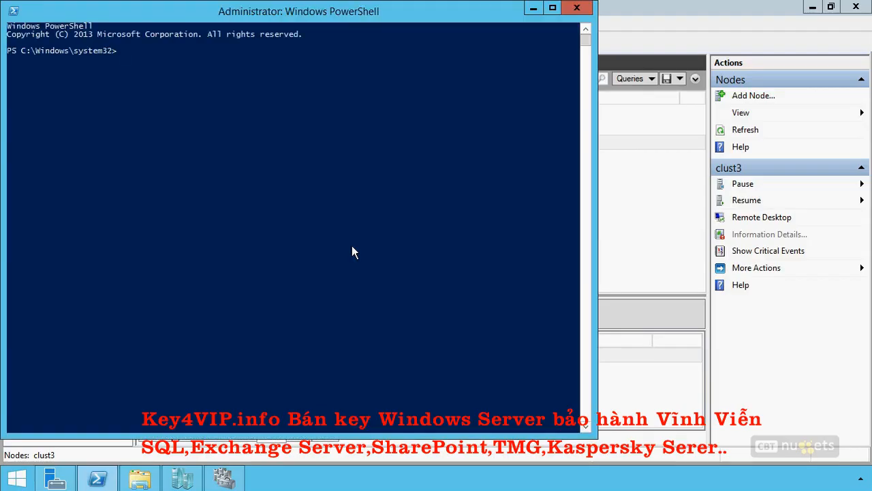
- List all cluster properties with get-cluster | fl, look through them for the DrainOnShutdown setting, and close PowerShell
{"action": "type", "text": "get-cluster | fl;"}
{"action": "key", "text": "BackSpace"}
{"action": "key", "text": "Return"}
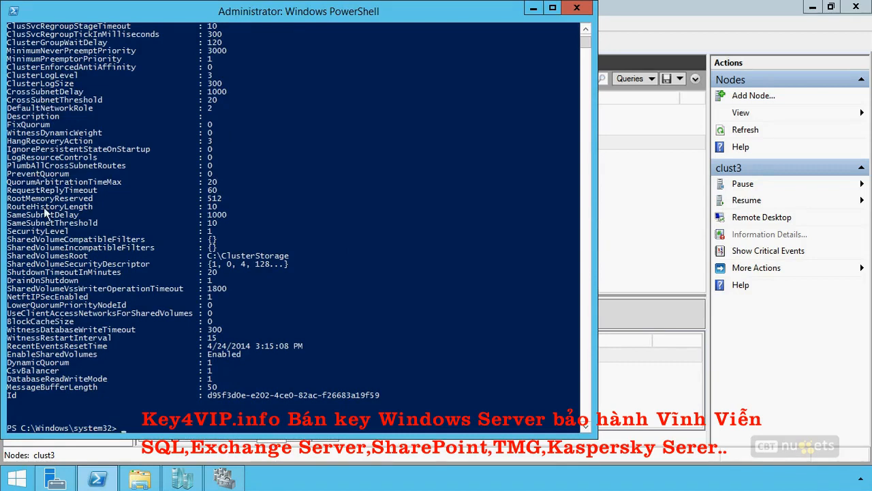
{"action": "scroll", "coordinate": [162, 201], "scroll_direction": "up", "scroll_amount": 3}
{"action": "scroll", "coordinate": [162, 201], "scroll_direction": "down", "scroll_amount": 3}
{"action": "left_click", "coordinate": [577, 8]}
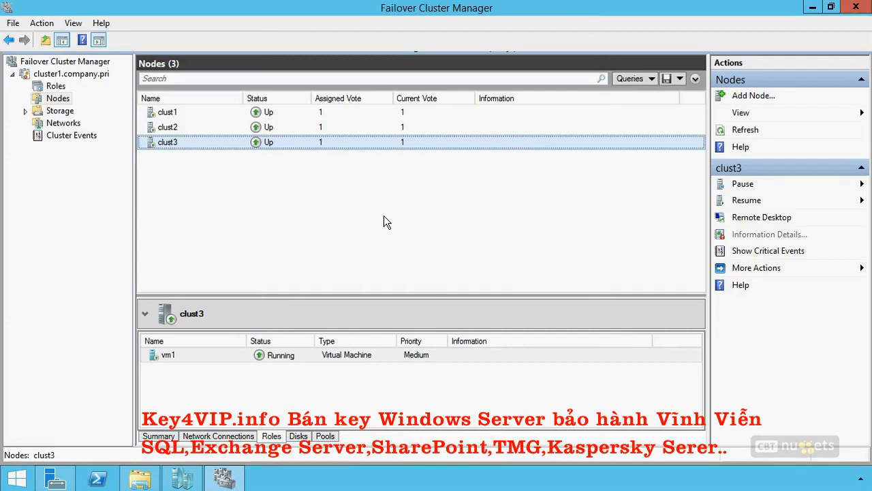
- Show the cluster roles and open the properties of the Virtual Machine vm1 resource within the vm1 role
{"action": "left_click", "coordinate": [51, 87]}
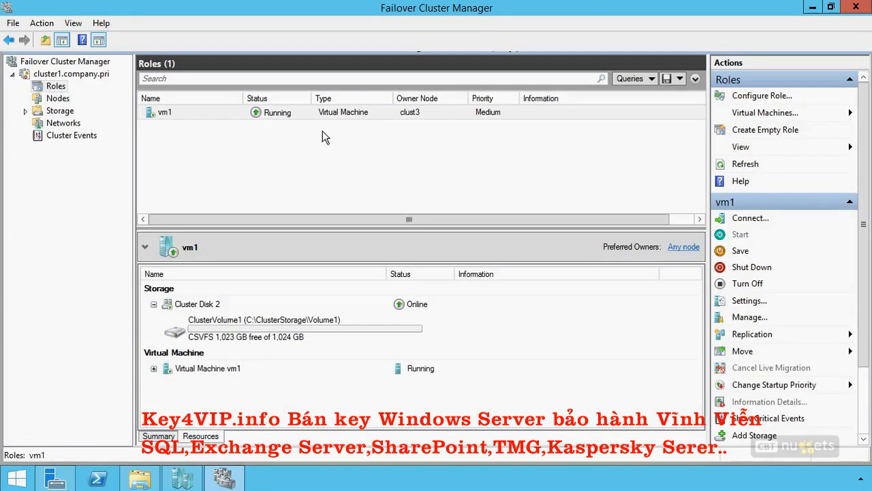
{"action": "left_click", "coordinate": [345, 113]}
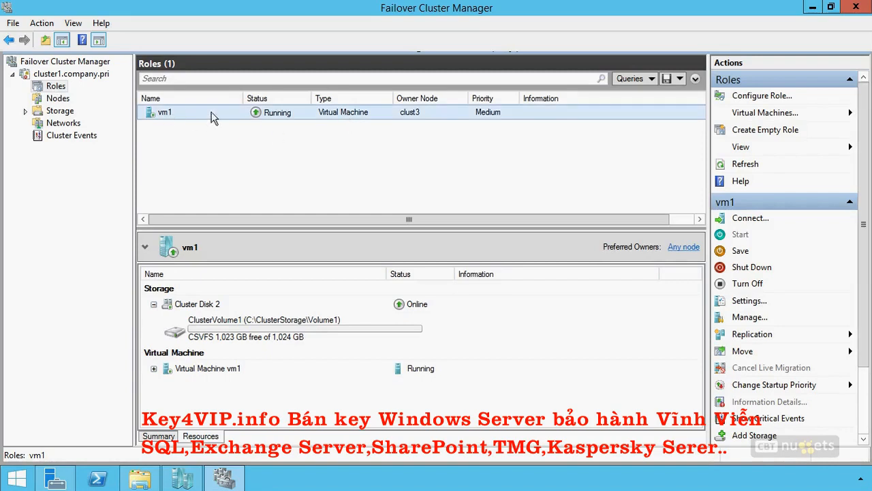
{"action": "right_click", "coordinate": [212, 368]}
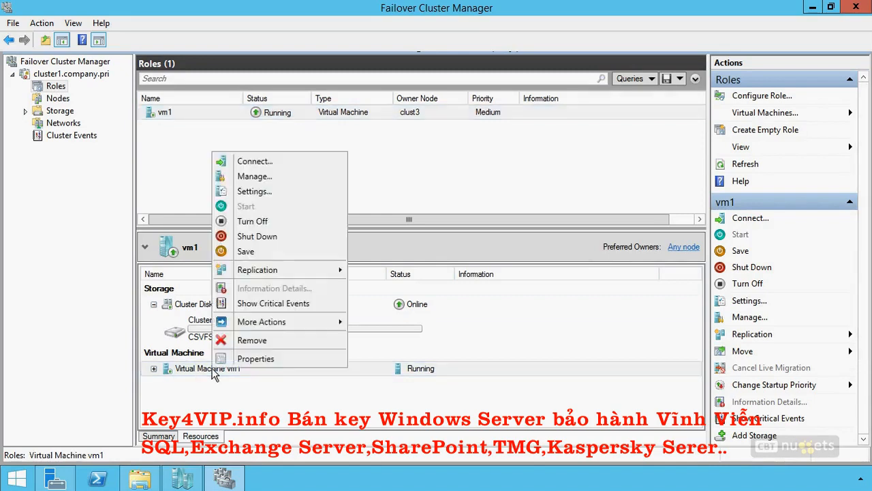
{"action": "left_click", "coordinate": [244, 359]}
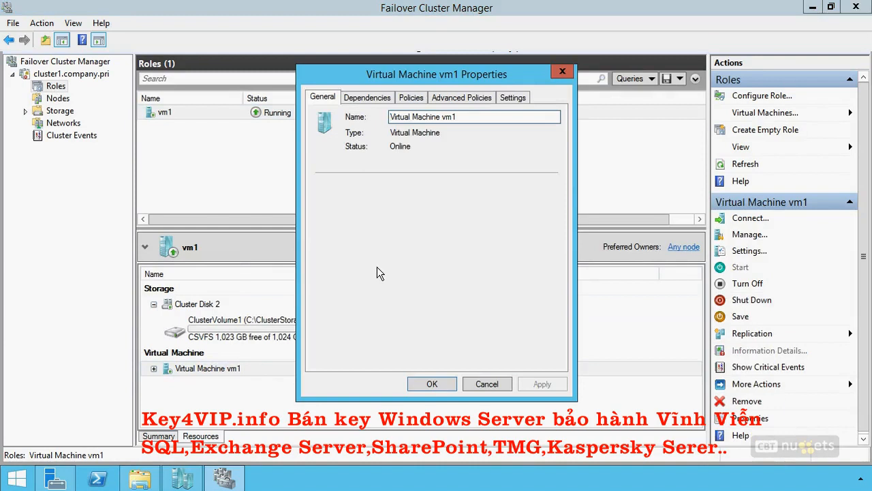
- Review the dependencies, resource failure policies, possible owners and health check intervals of the Virtual Machine vm1 resource
{"action": "left_click", "coordinate": [371, 99]}
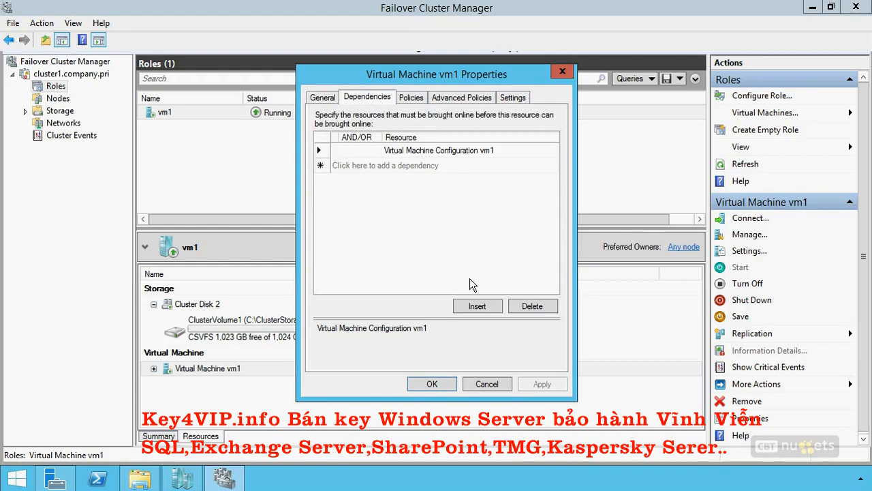
{"action": "left_click", "coordinate": [408, 97]}
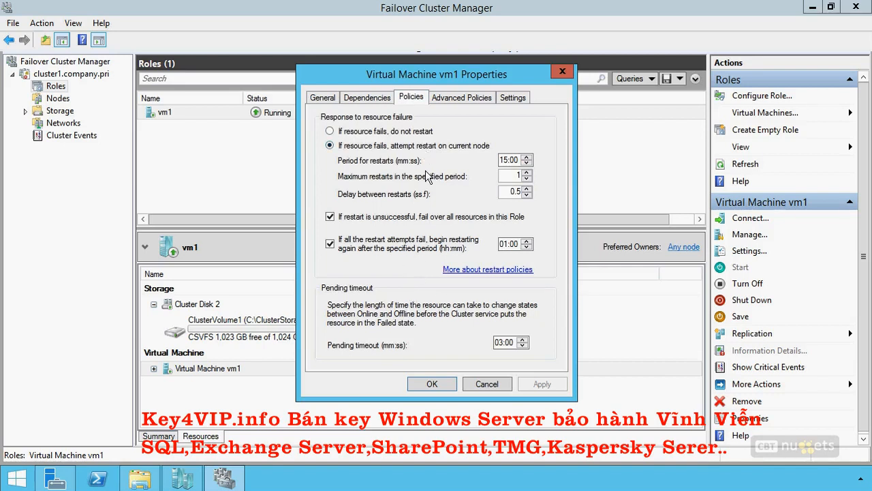
{"action": "left_click", "coordinate": [454, 97]}
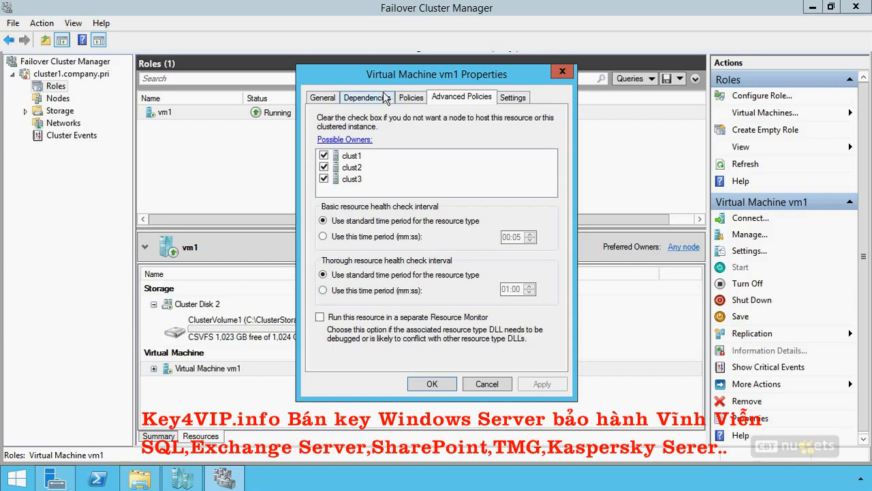
{"action": "left_click", "coordinate": [416, 96]}
{"action": "left_click", "coordinate": [393, 99]}
{"action": "left_click", "coordinate": [409, 97]}
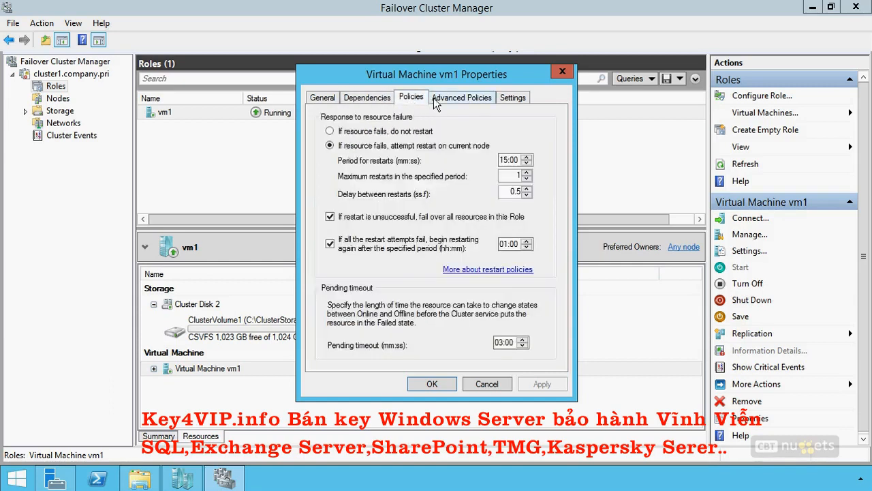
{"action": "left_click", "coordinate": [437, 99]}
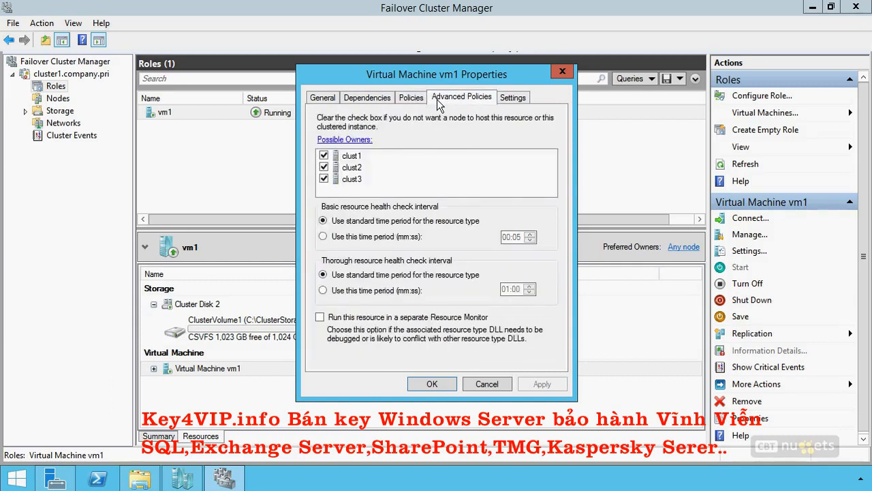
- Examine the offline action, stop action and heartbeat settings of Virtual Machine vm1, then close its properties without saving
{"action": "left_click", "coordinate": [513, 96]}
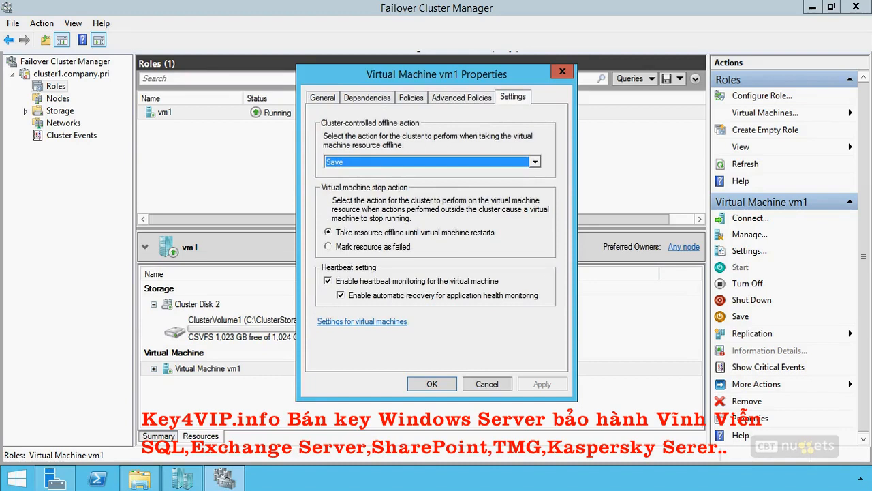
{"action": "left_click_drag", "start_coordinate": [314, 150], "coordinate": [297, 147]}
{"action": "left_click_drag", "start_coordinate": [325, 211], "coordinate": [299, 200]}
{"action": "mouse_move", "coordinate": [461, 259]}
{"action": "left_mouse_down"}
{"action": "mouse_move", "coordinate": [344, 262]}
{"action": "mouse_move", "coordinate": [314, 322]}
{"action": "mouse_move", "coordinate": [549, 325]}
{"action": "mouse_move", "coordinate": [436, 259]}
{"action": "left_mouse_up"}
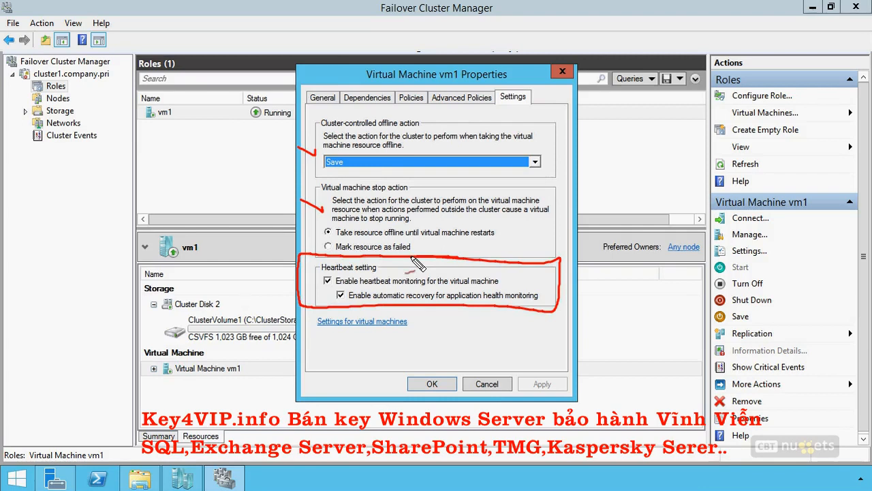
{"action": "left_click_drag", "start_coordinate": [320, 281], "coordinate": [297, 272]}
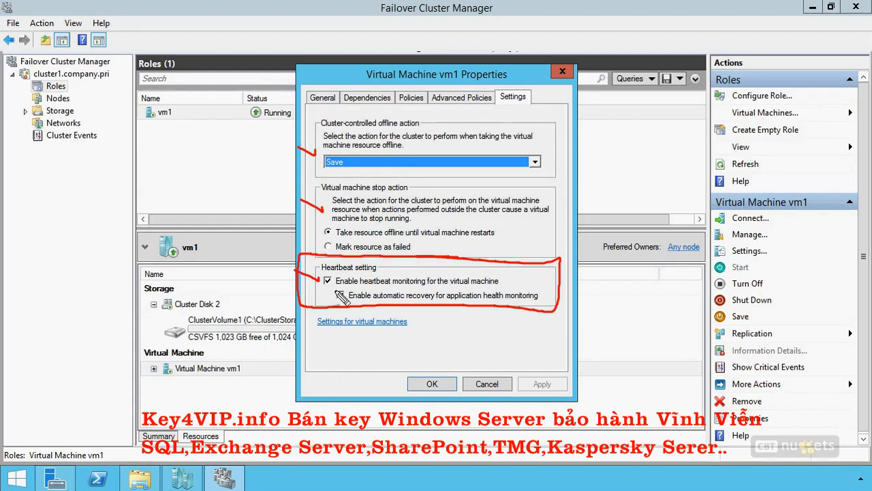
{"action": "left_click_drag", "start_coordinate": [313, 289], "coordinate": [334, 300]}
{"action": "key", "text": "Escape"}
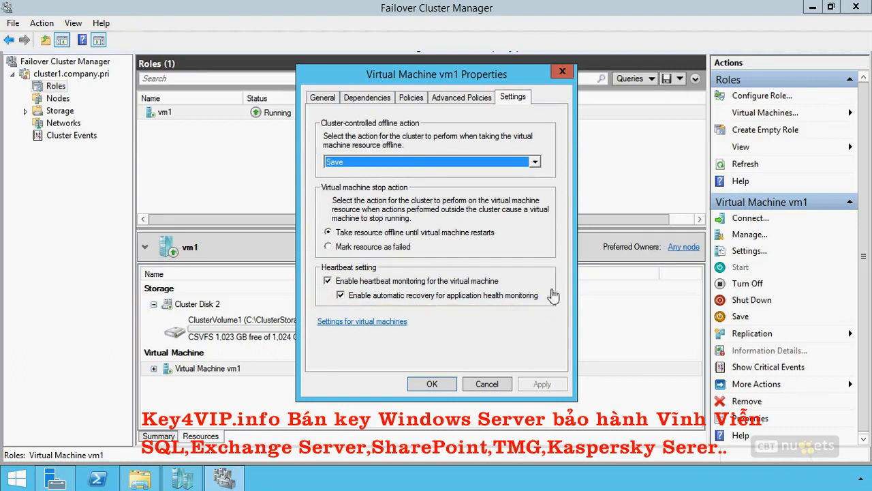
{"action": "left_click", "coordinate": [485, 383]}
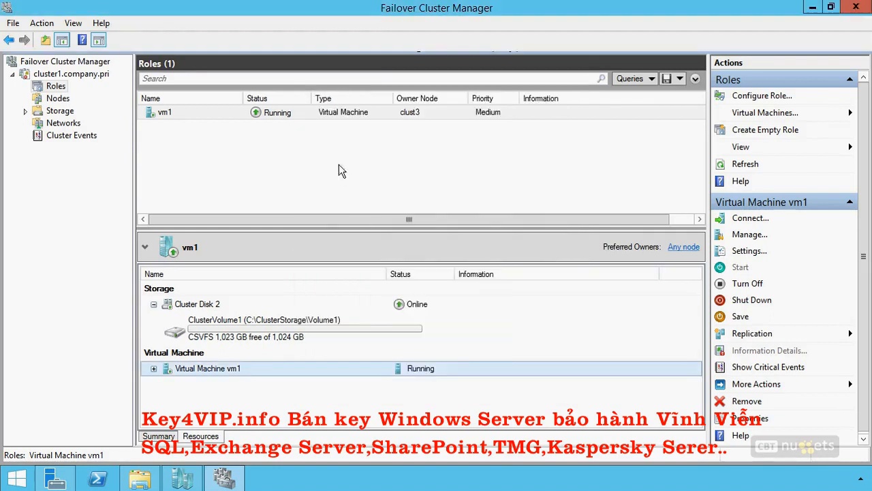
- Open the monitoring configuration of the vm1 role and select the Distributed Transaction Coordinator service for monitoring
{"action": "right_click", "coordinate": [334, 116]}
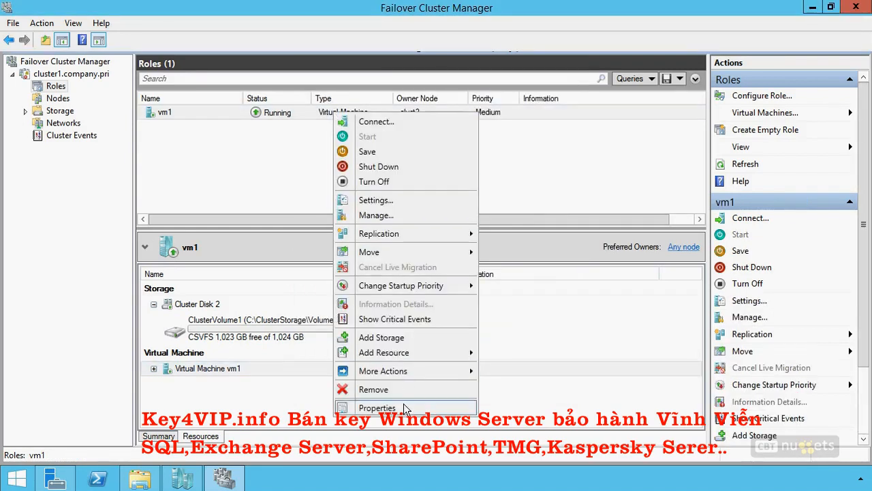
{"action": "mouse_move", "coordinate": [400, 377]}
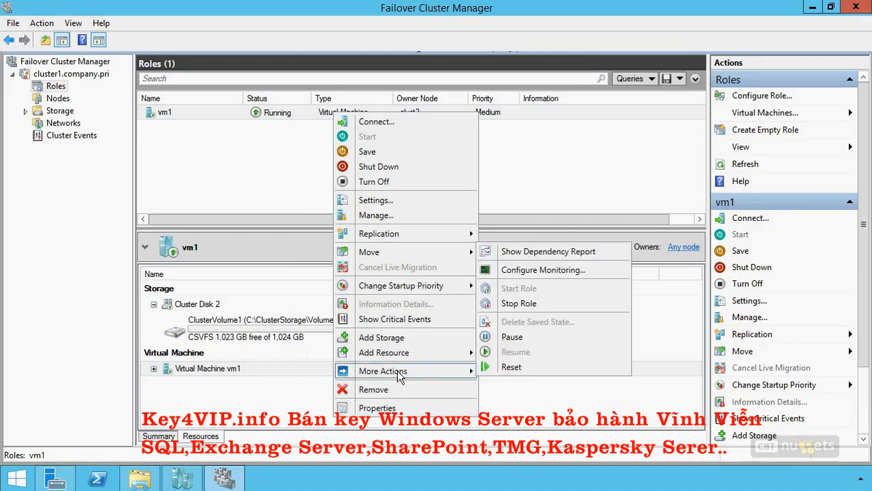
{"action": "left_click", "coordinate": [534, 270]}
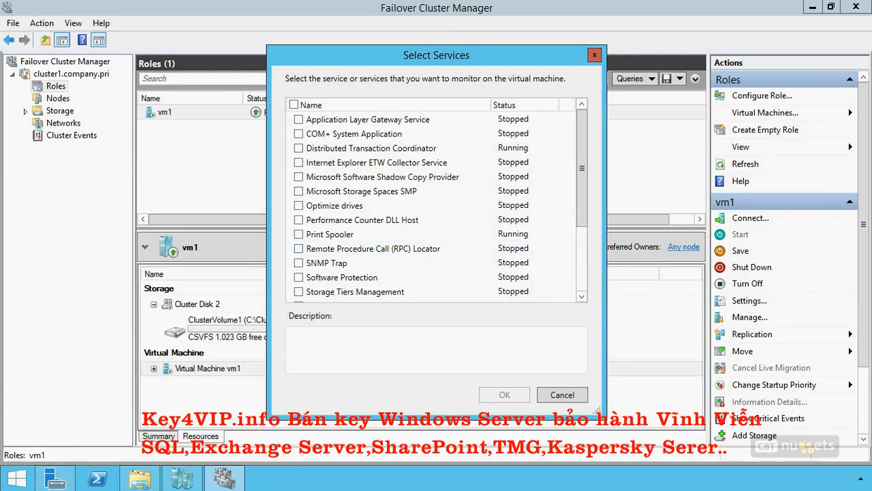
{"action": "left_click", "coordinate": [299, 148]}
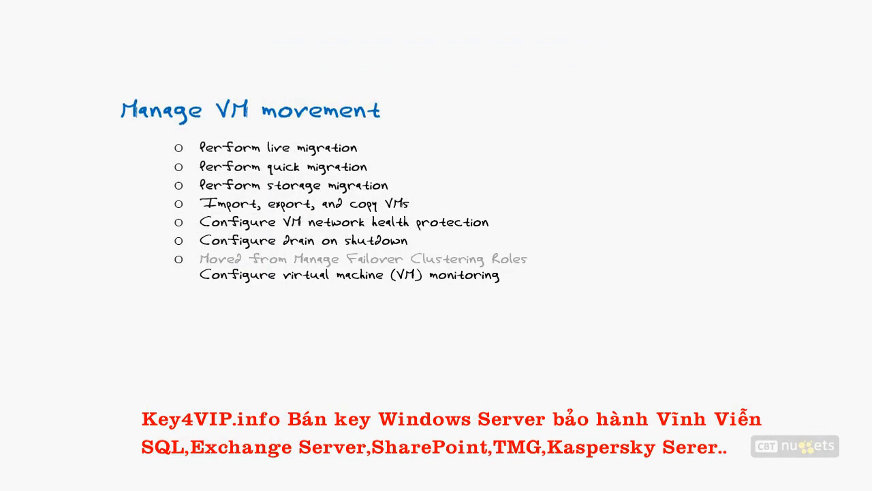
{"action": "mouse_move", "coordinate": [140, 138]}
{"action": "left_mouse_down"}
{"action": "mouse_move", "coordinate": [169, 148]}
{"action": "mouse_move", "coordinate": [168, 184]}
{"action": "left_mouse_up"}
{"action": "left_click_drag", "start_coordinate": [144, 195], "coordinate": [168, 203]}
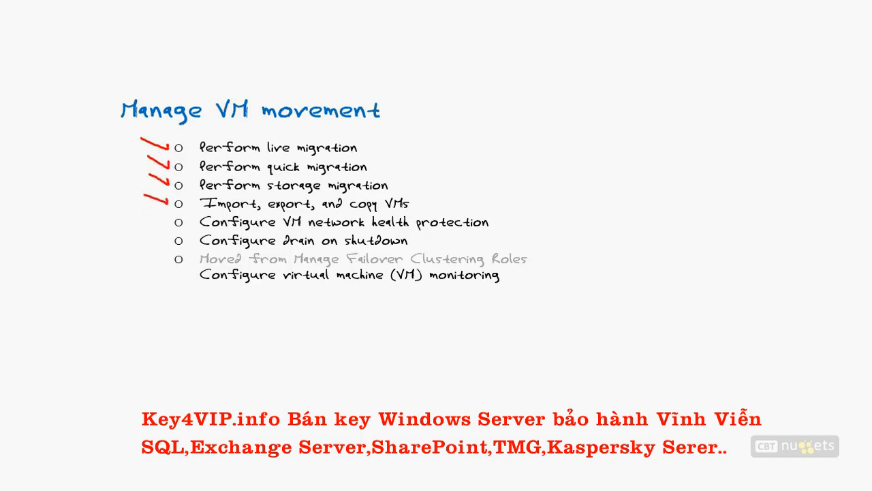
{"action": "mouse_move", "coordinate": [123, 133]}
{"action": "left_mouse_down"}
{"action": "mouse_move", "coordinate": [124, 197]}
{"action": "mouse_move", "coordinate": [129, 189]}
{"action": "left_mouse_up"}
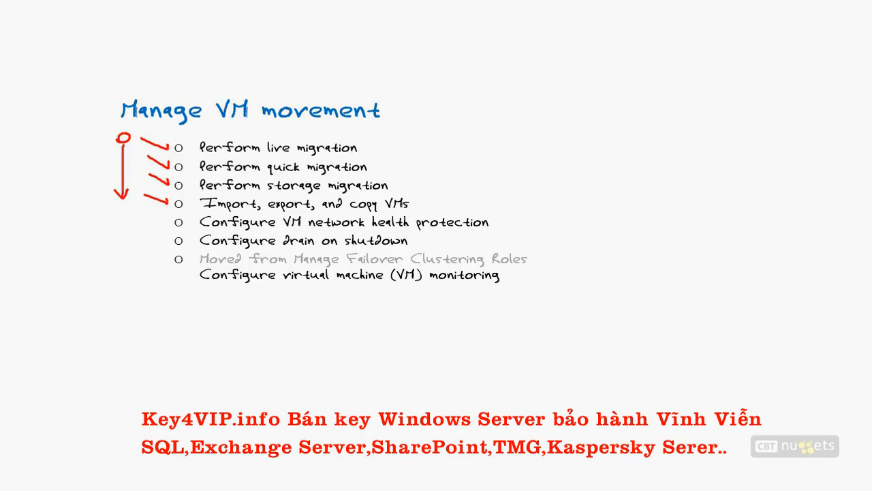